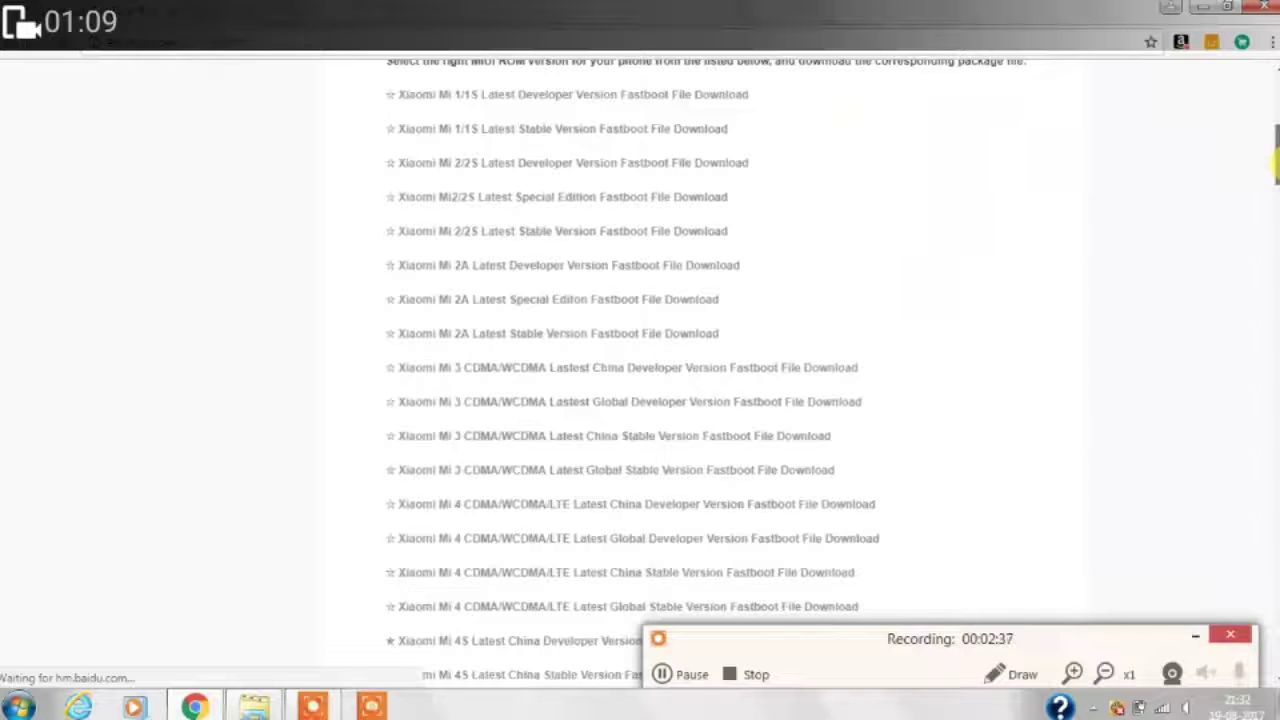
# Step: Find the Redmi 2 entries in the MIUI ROM list and start downloading a Redmi 2 Latest Global Fastboot file
pyautogui.scroll(-3, 640, 360)
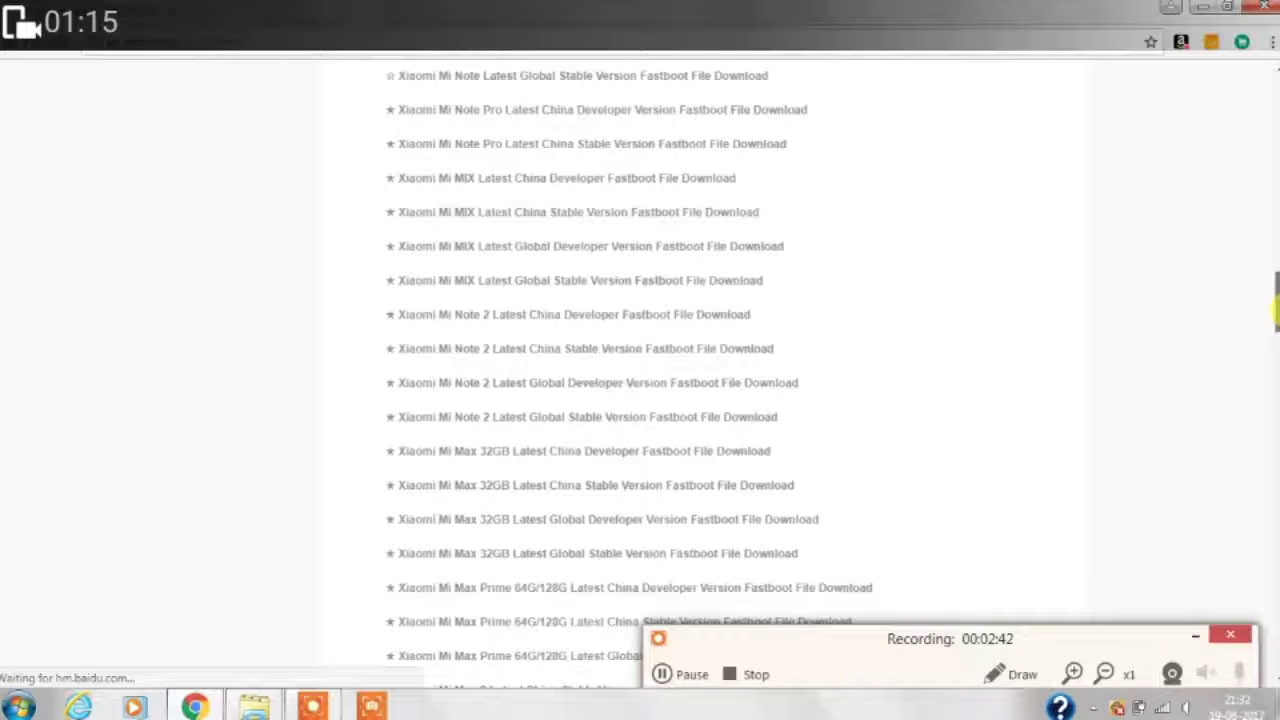
pyautogui.scroll(-10, 640, 360)
pyautogui.scroll(-2, 640, 360)
pyautogui.moveTo(1276, 427); pyautogui.dragTo(1276, 490)
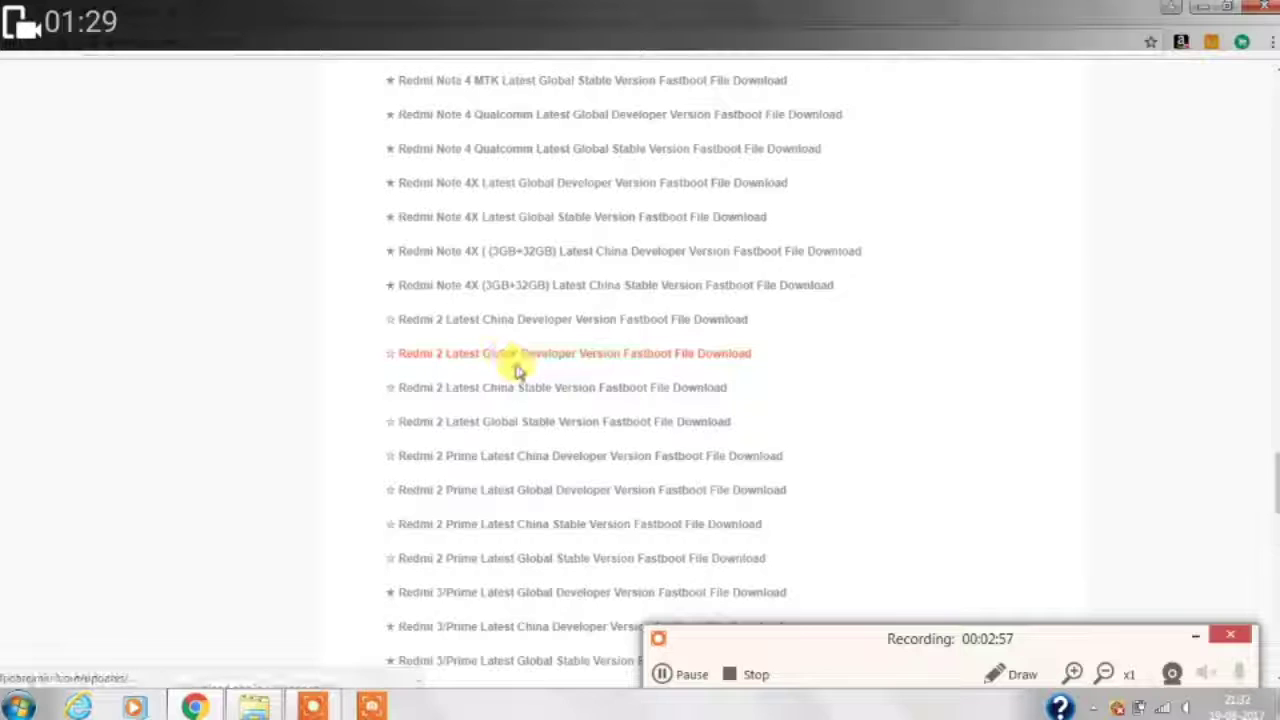
pyautogui.click(578, 362)
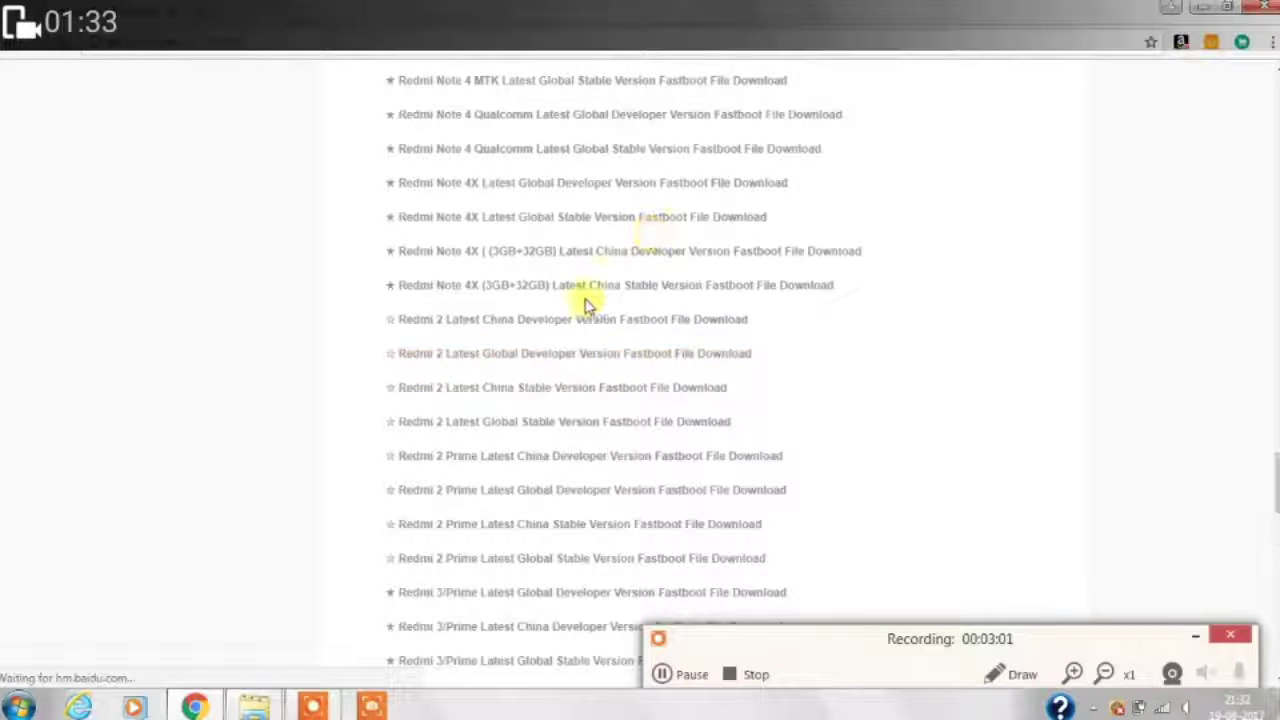
pyautogui.click(633, 415)
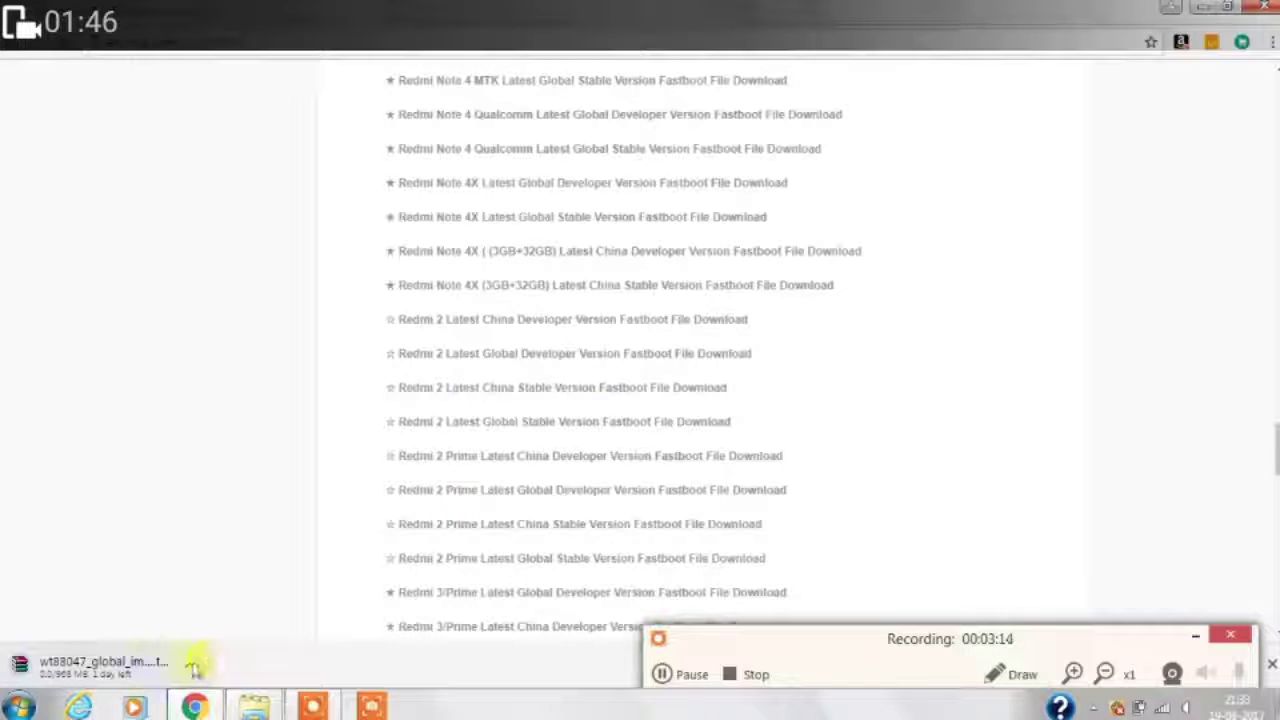
# Step: Cancel the running download of the wt88047_global_images package
pyautogui.click(189, 663)
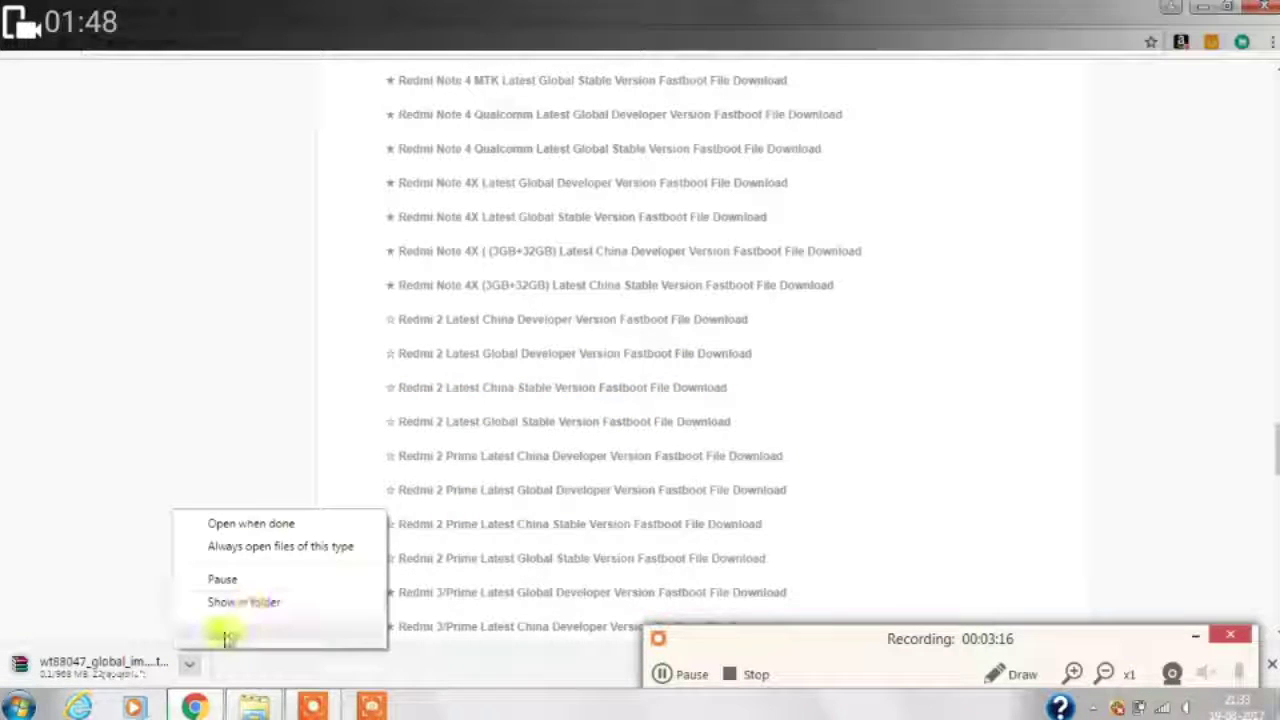
pyautogui.click(224, 636)
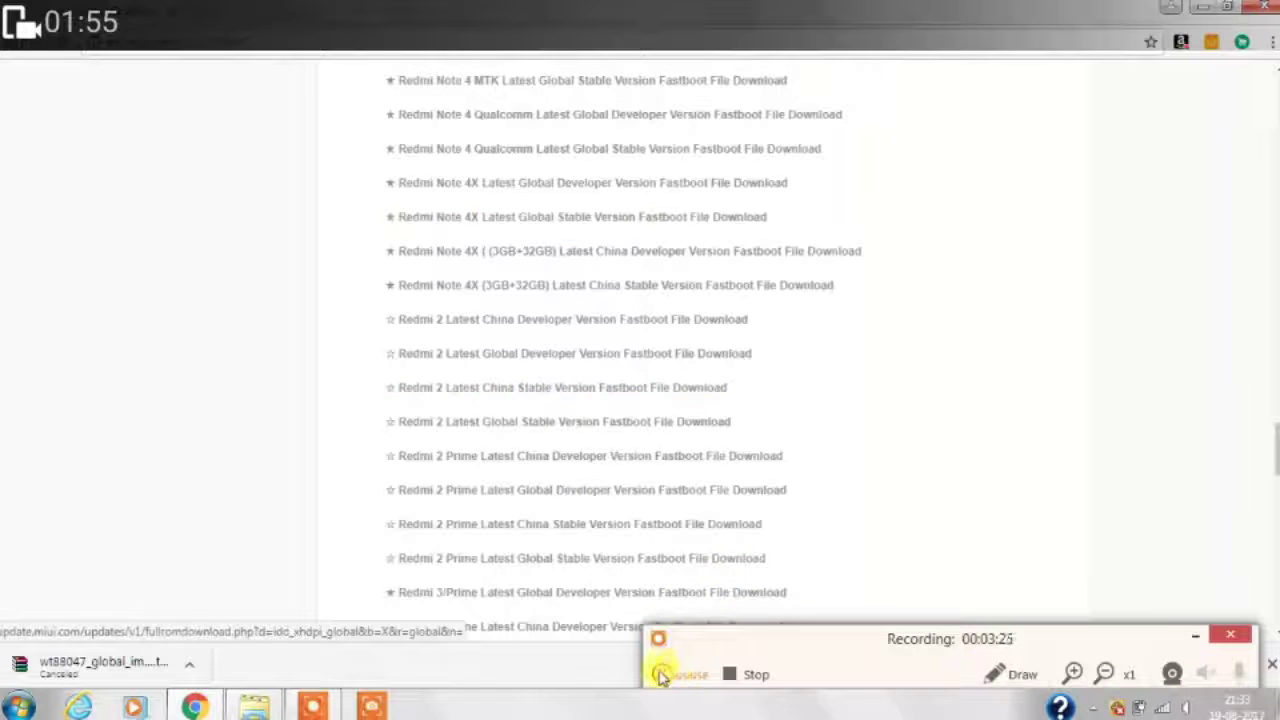
pyautogui.click(775, 114)
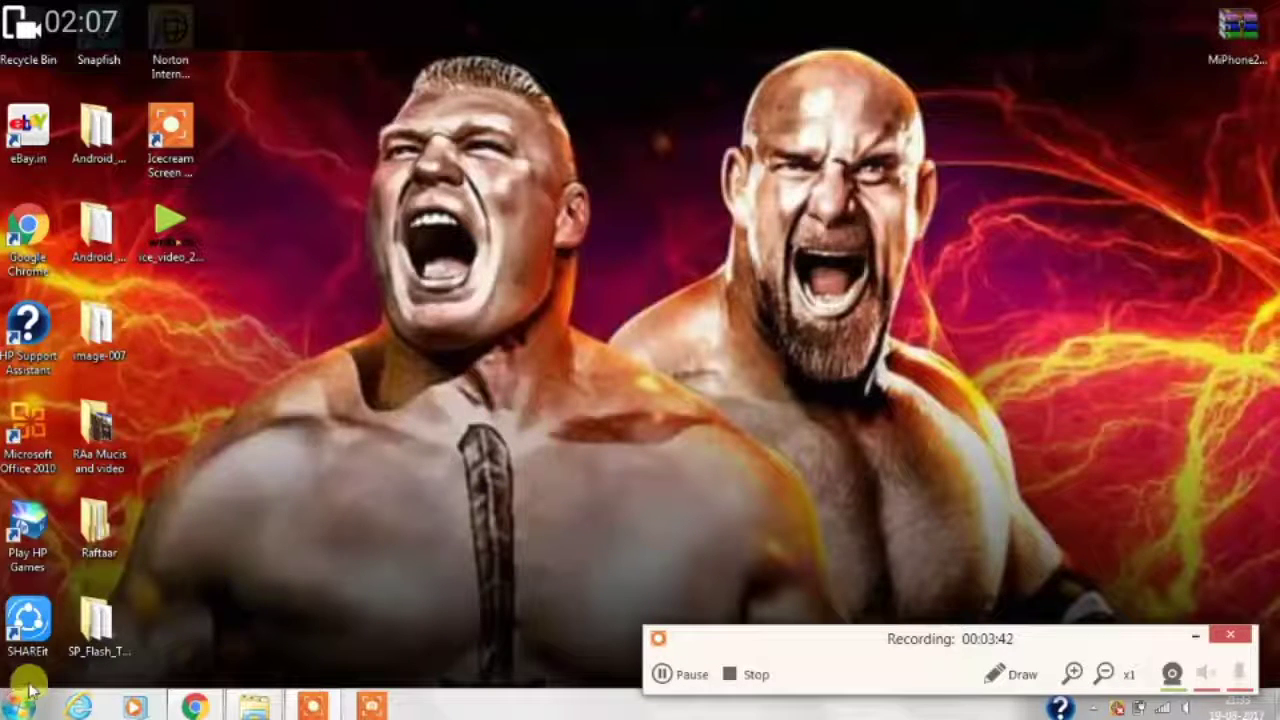
# Step: Open the Documents library from the desktop and enlarge its window to full screen
pyautogui.press('super')
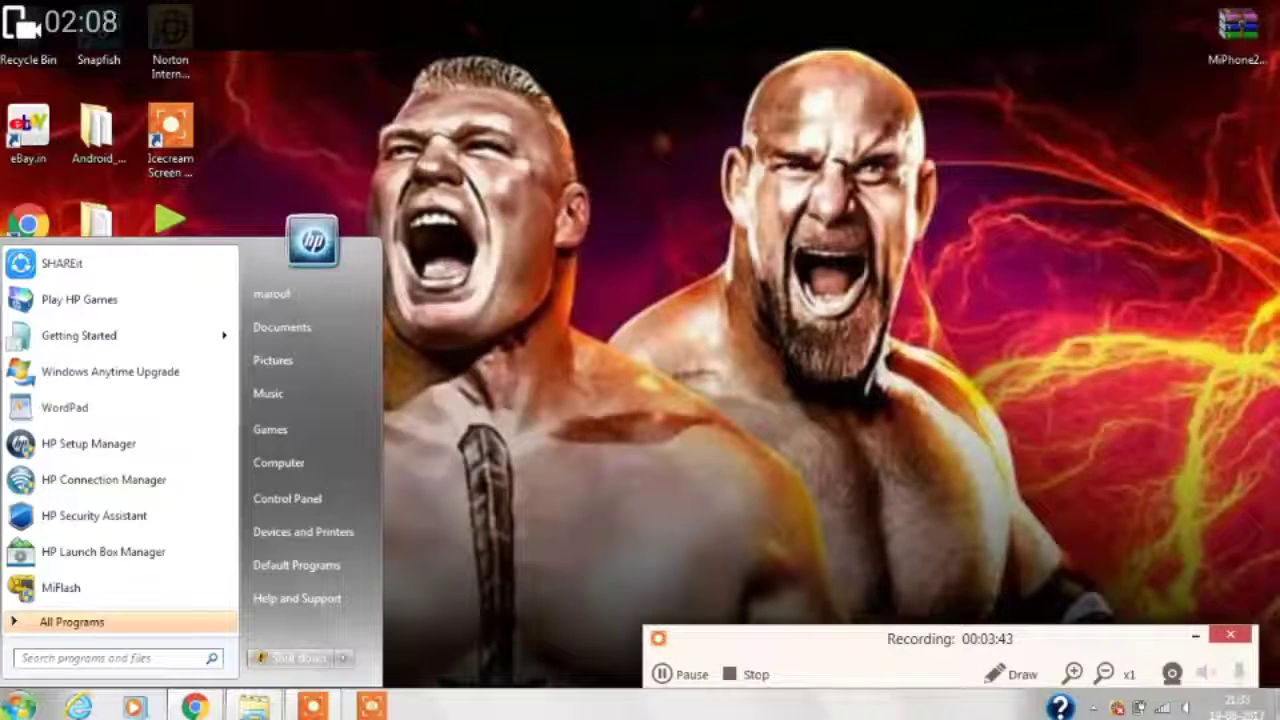
pyautogui.click(325, 336)
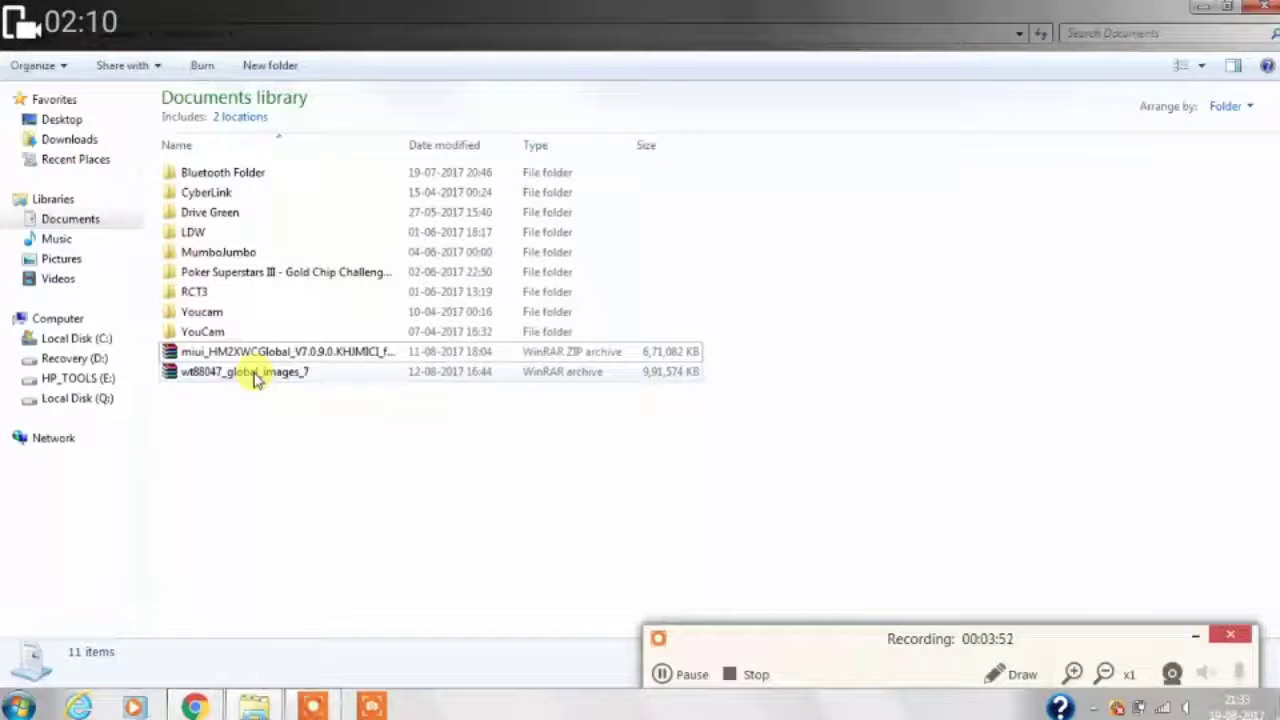
pyautogui.click(255, 376)
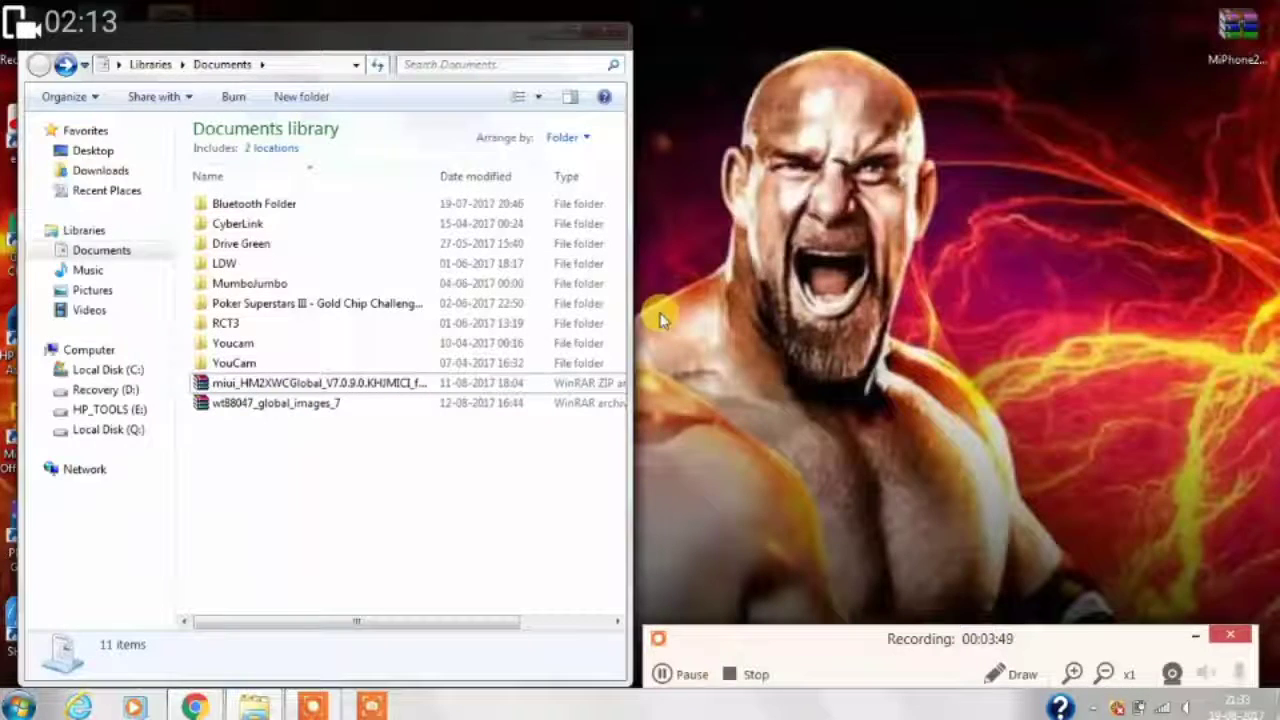
pyautogui.click(585, 33)
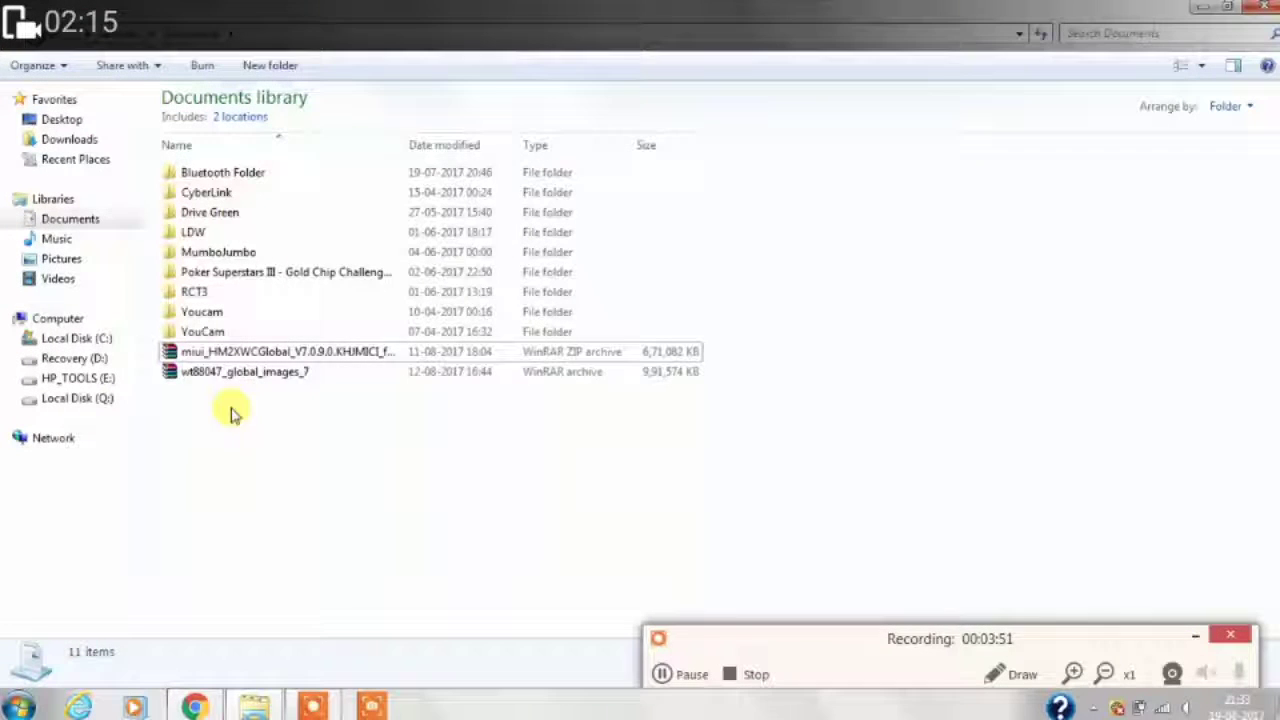
# Step: Extract the wt88047_global_images_7 WinRAR archive directly into the Documents folder
pyautogui.click(255, 376)
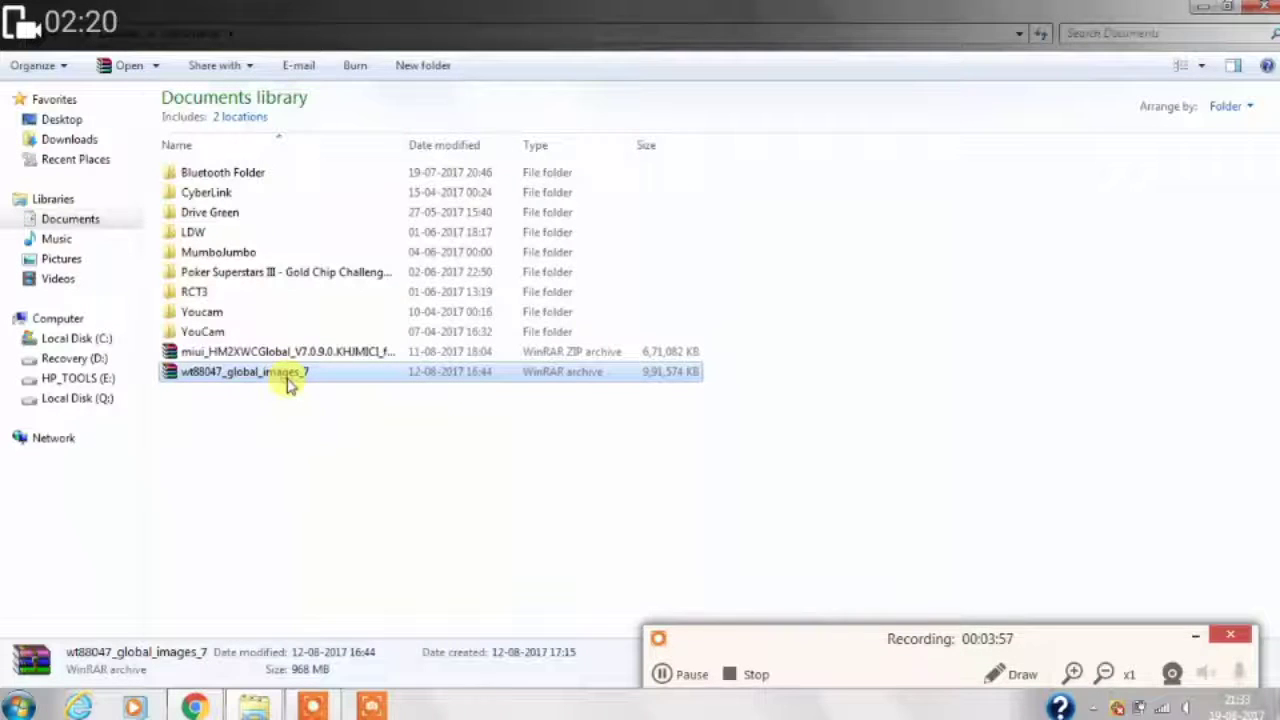
pyautogui.rightClick(289, 383)
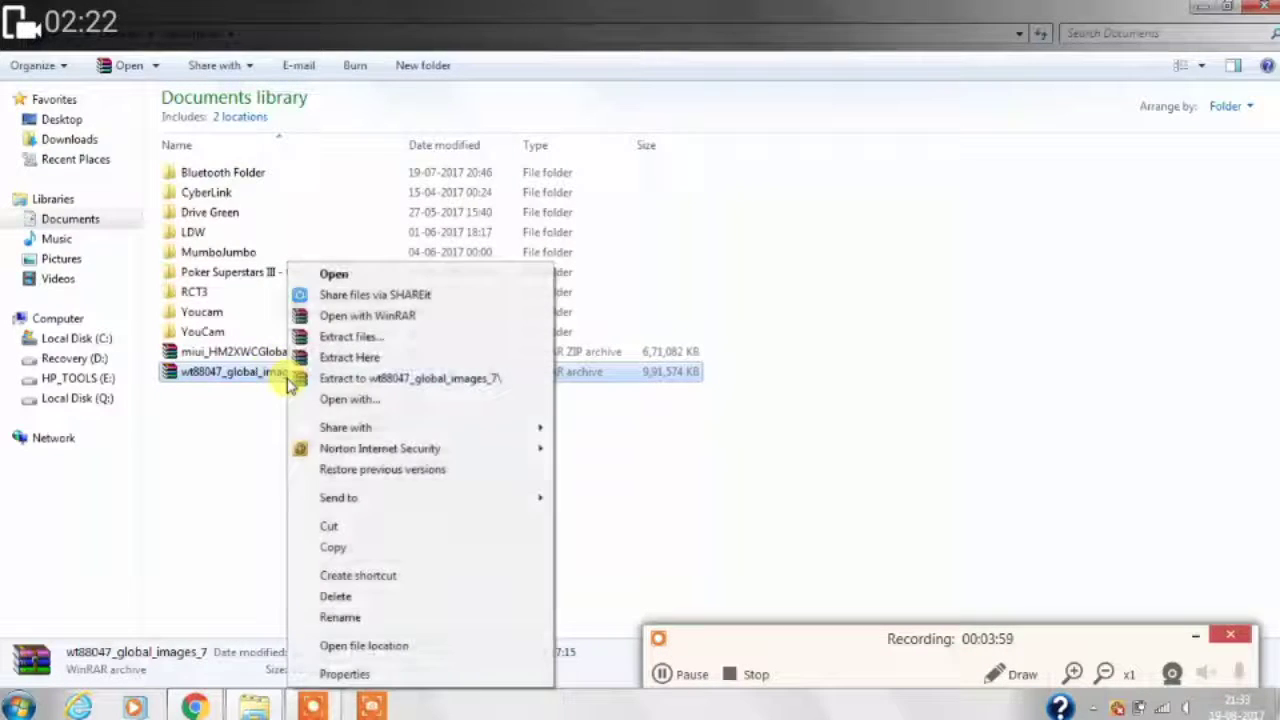
pyautogui.click(378, 360)
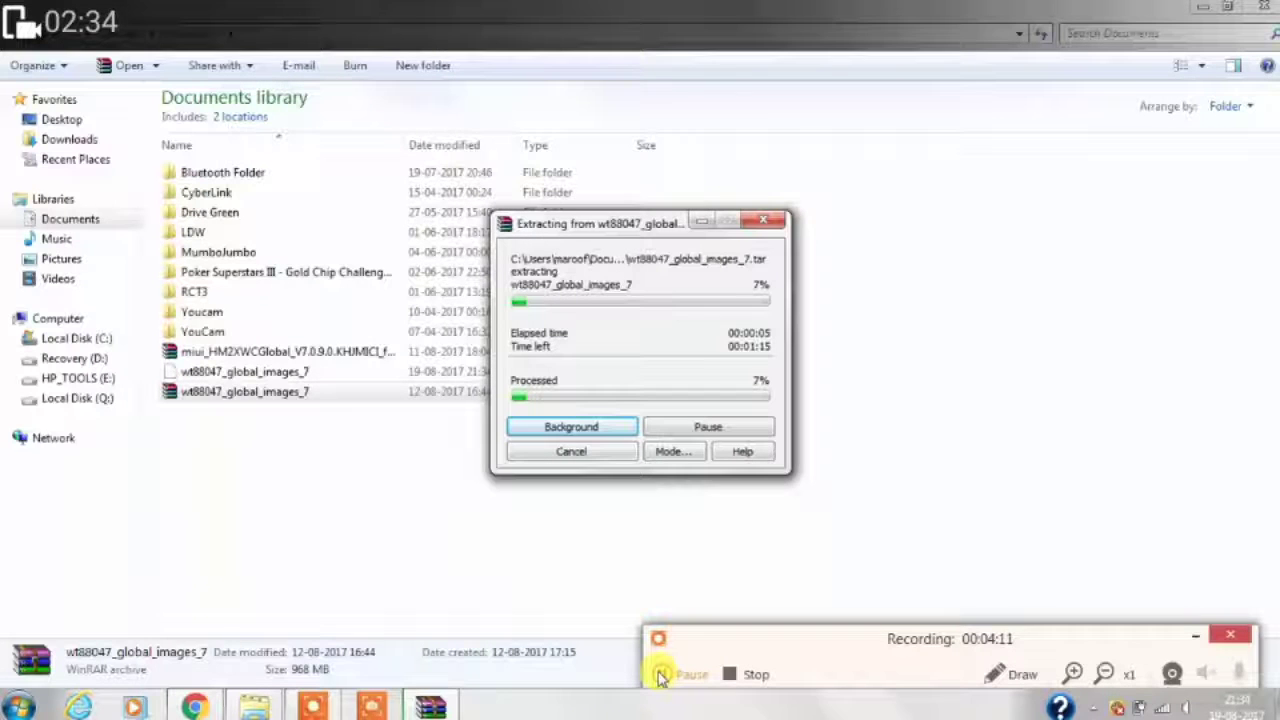
pyautogui.click(661, 675)
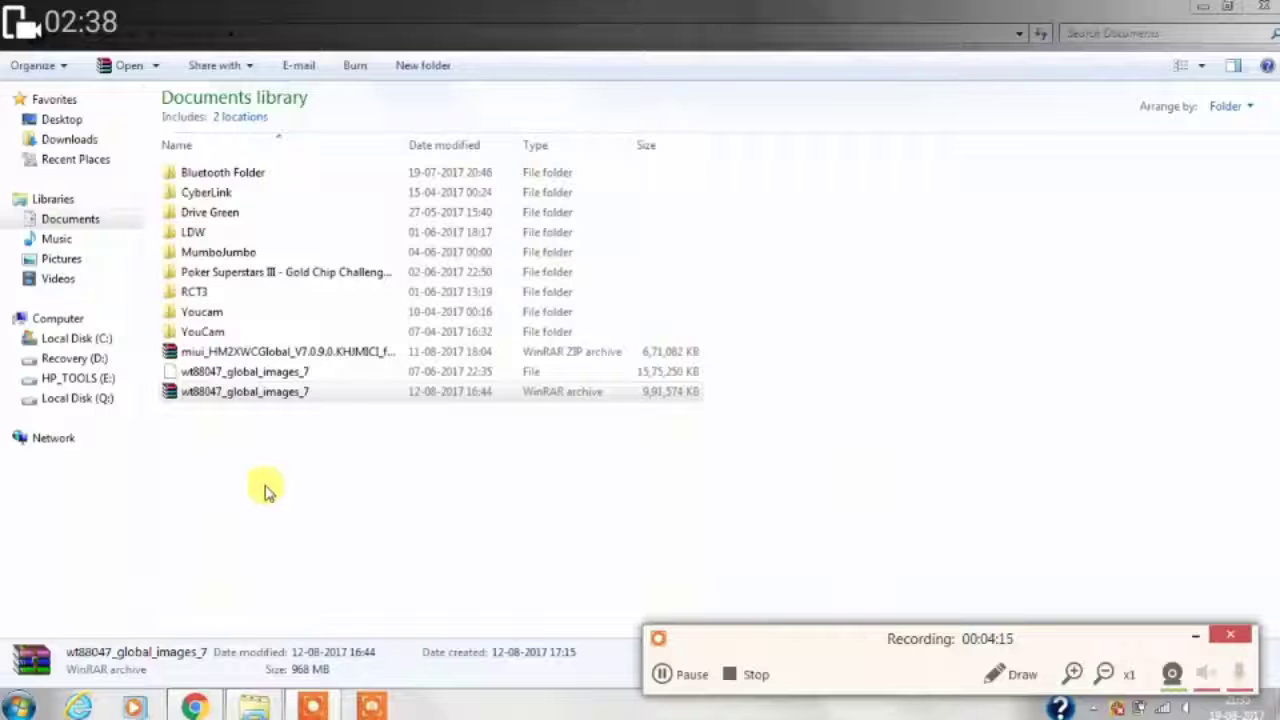
# Step: Rename the extracted wt88047_global_images_7 file without an archive type as wt88047_global_images_7zip.rar
pyautogui.click(272, 378)
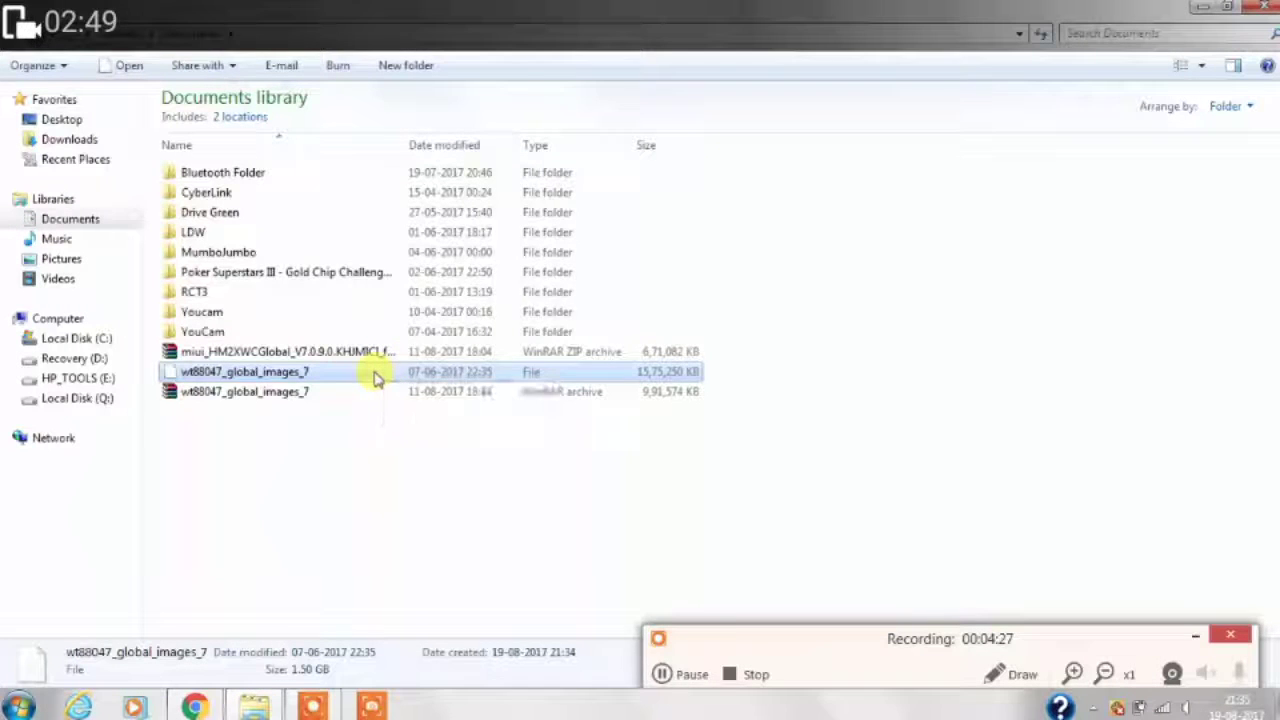
pyautogui.rightClick(375, 377)
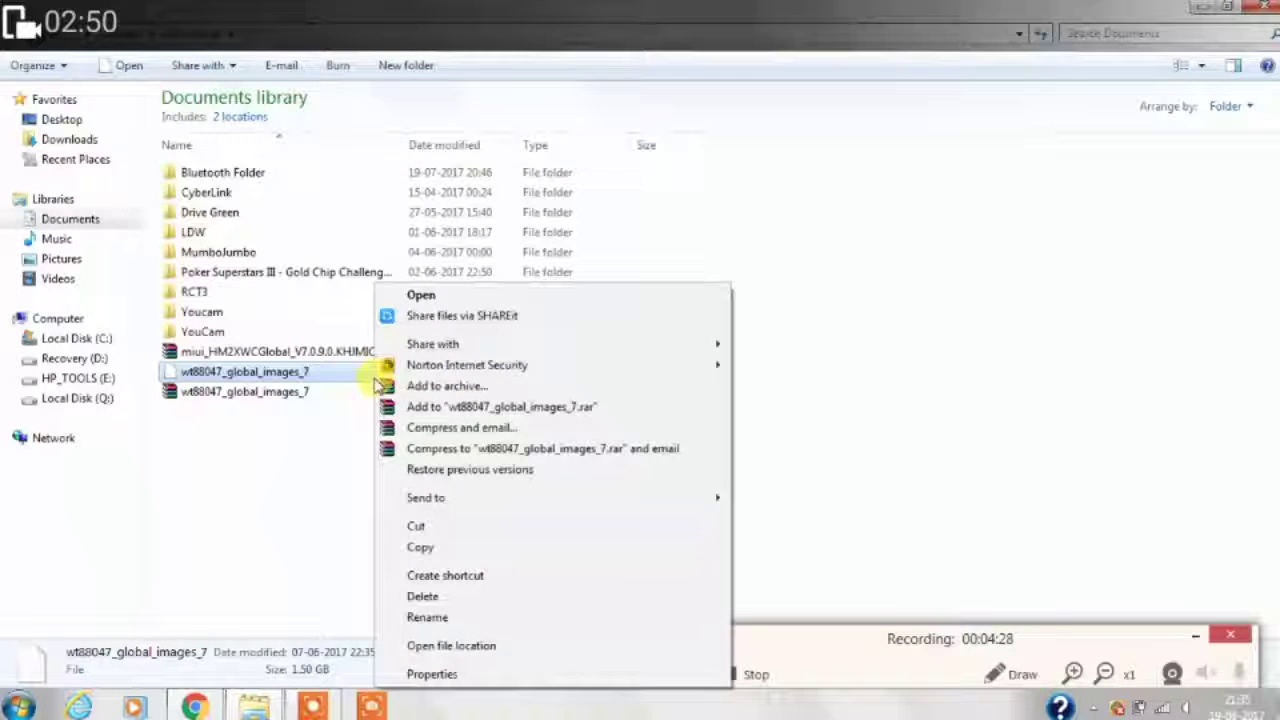
pyautogui.click(425, 617)
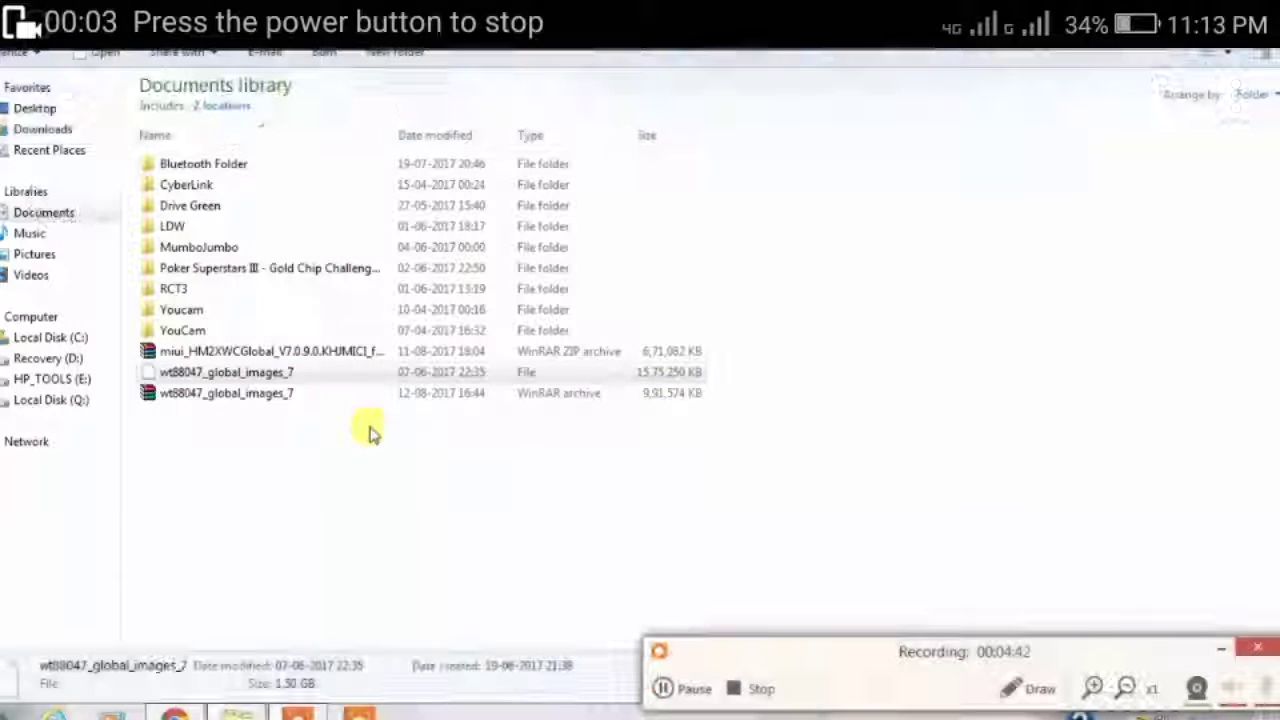
pyautogui.rightClick(286, 374)
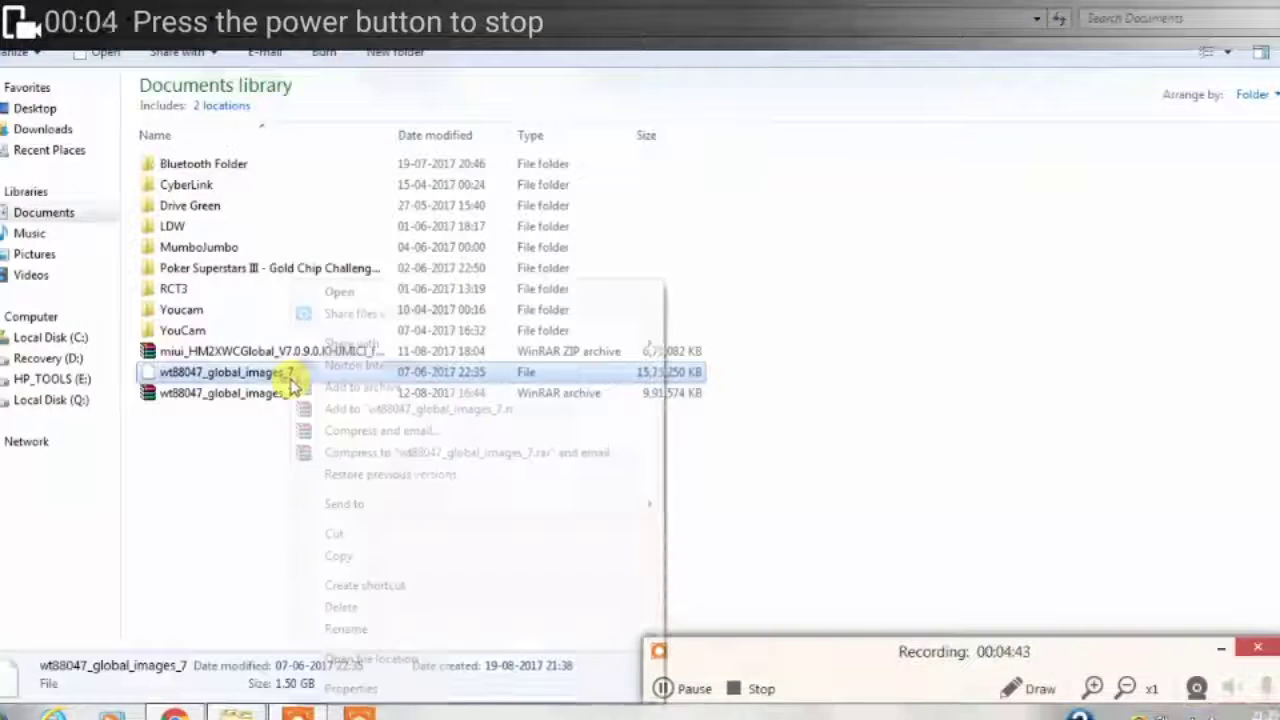
pyautogui.click(345, 632)
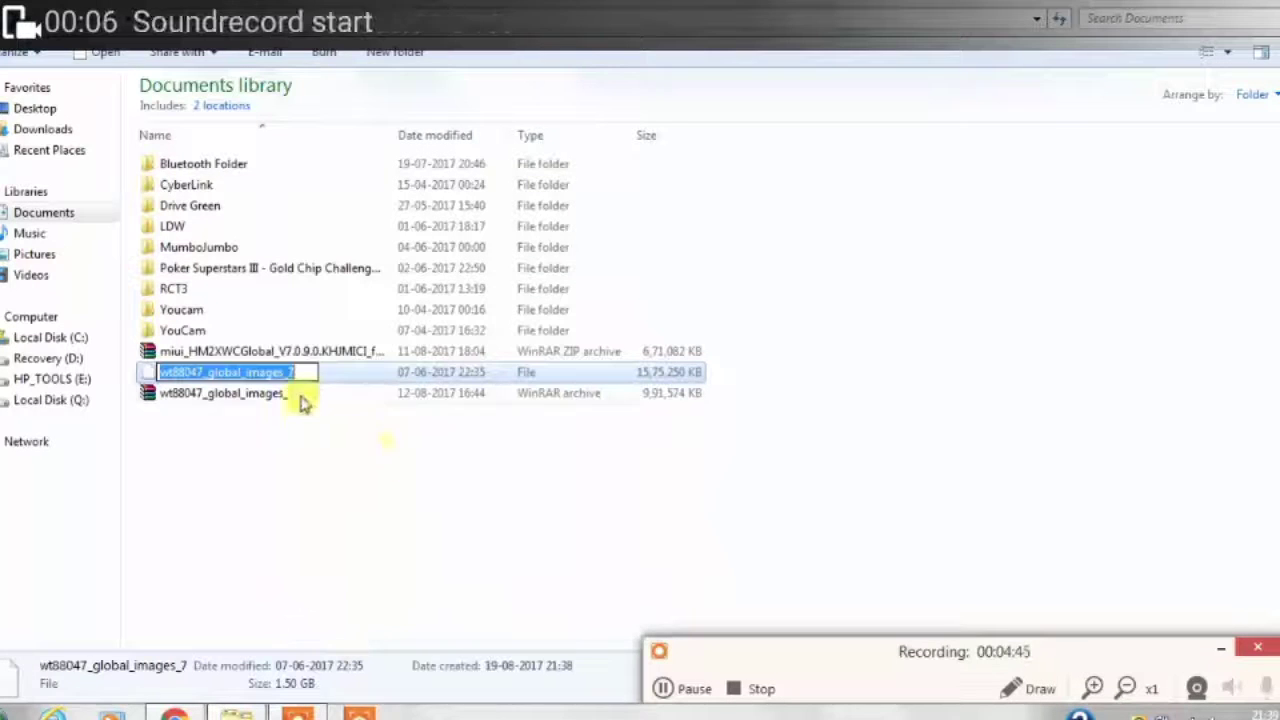
pyautogui.click(268, 372)
pyautogui.write('.zip')
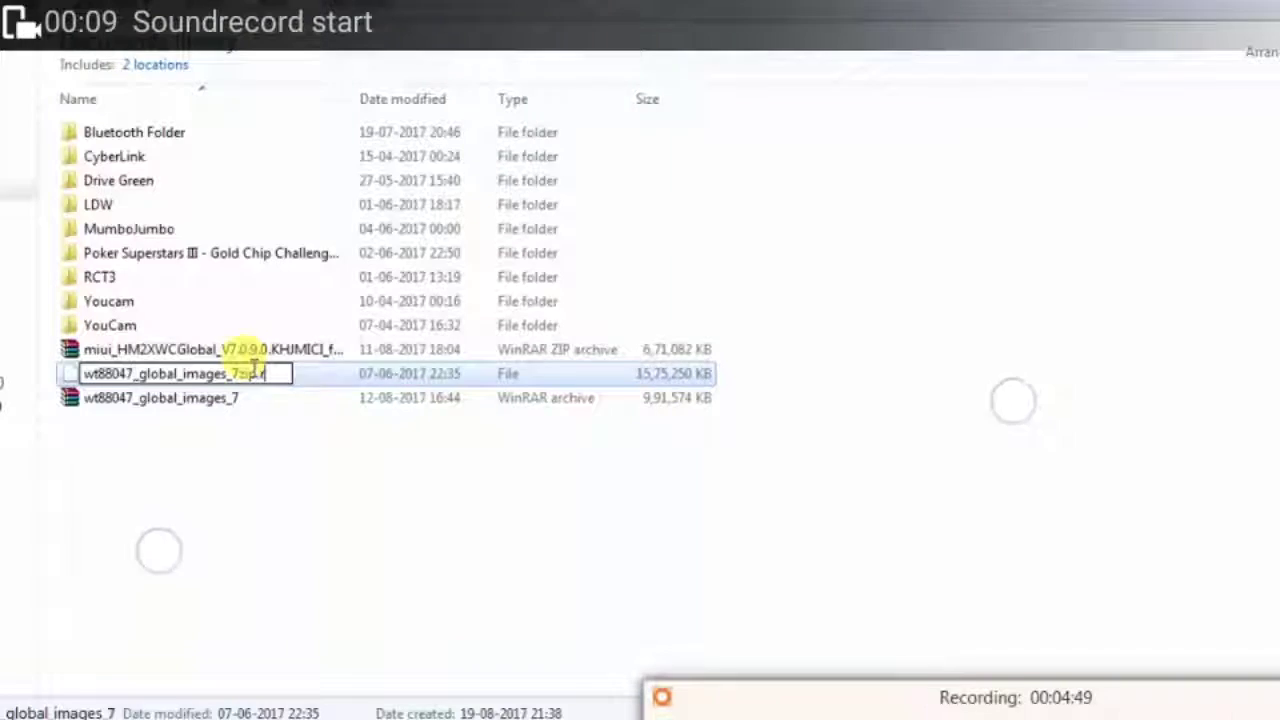
pyautogui.press('Return')
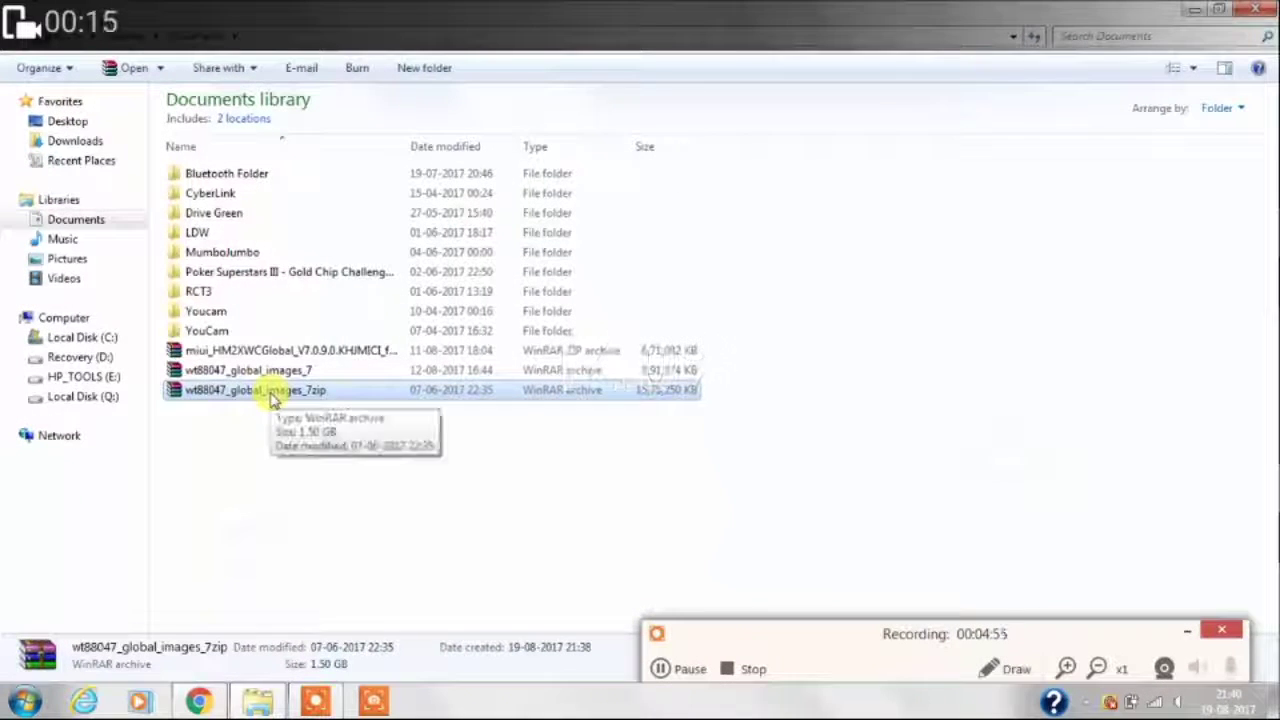
# Step: Check the file type of wt88047_global_images_7zip in its properties and close them
pyautogui.rightClick(272, 396)
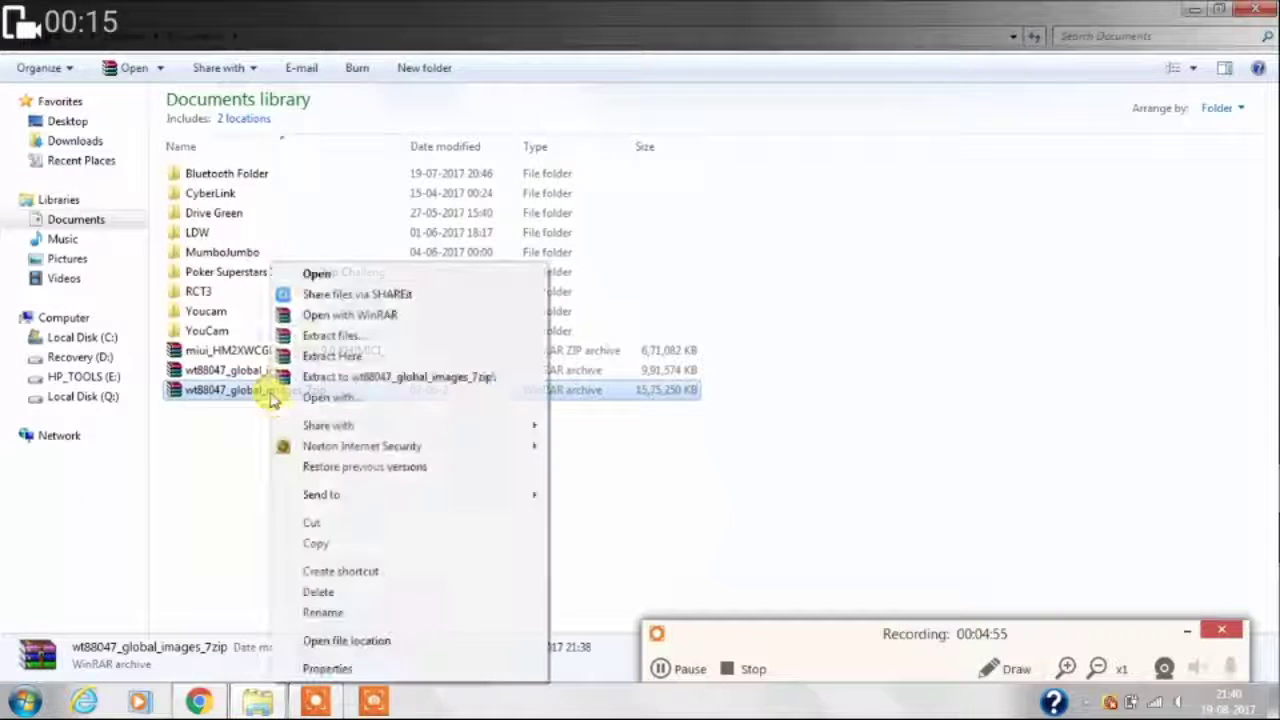
pyautogui.click(330, 669)
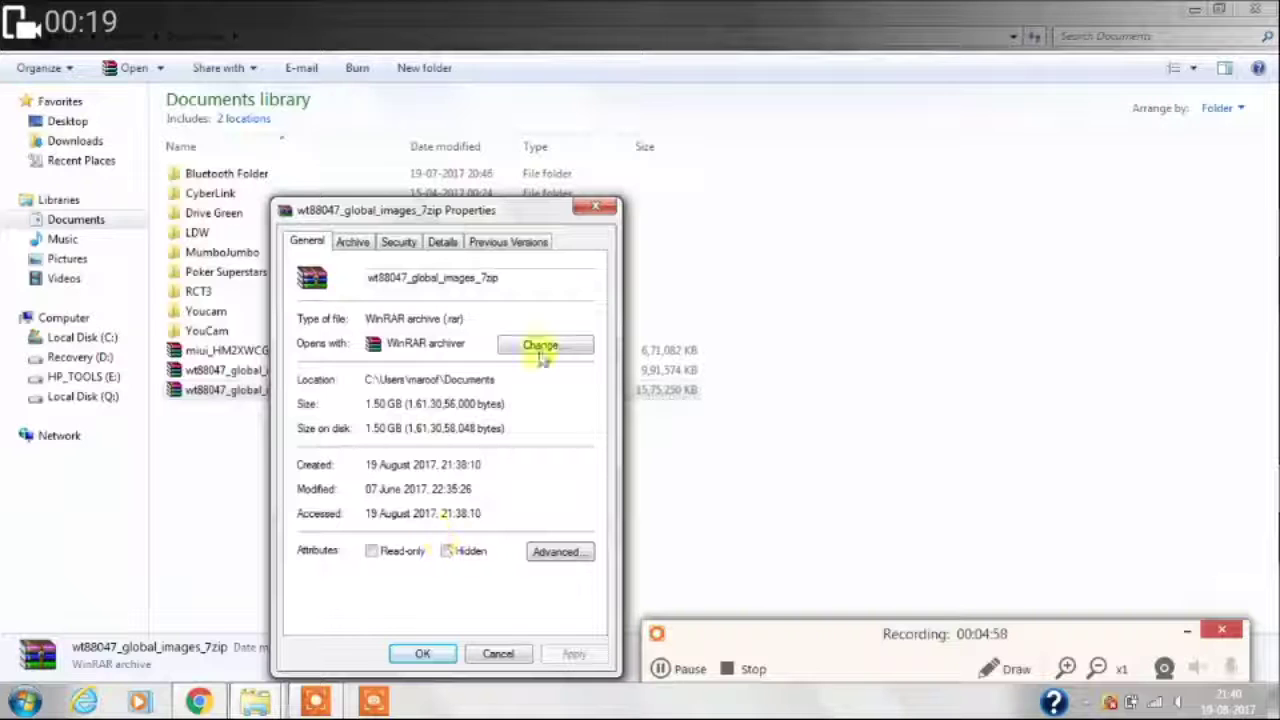
pyautogui.click(598, 207)
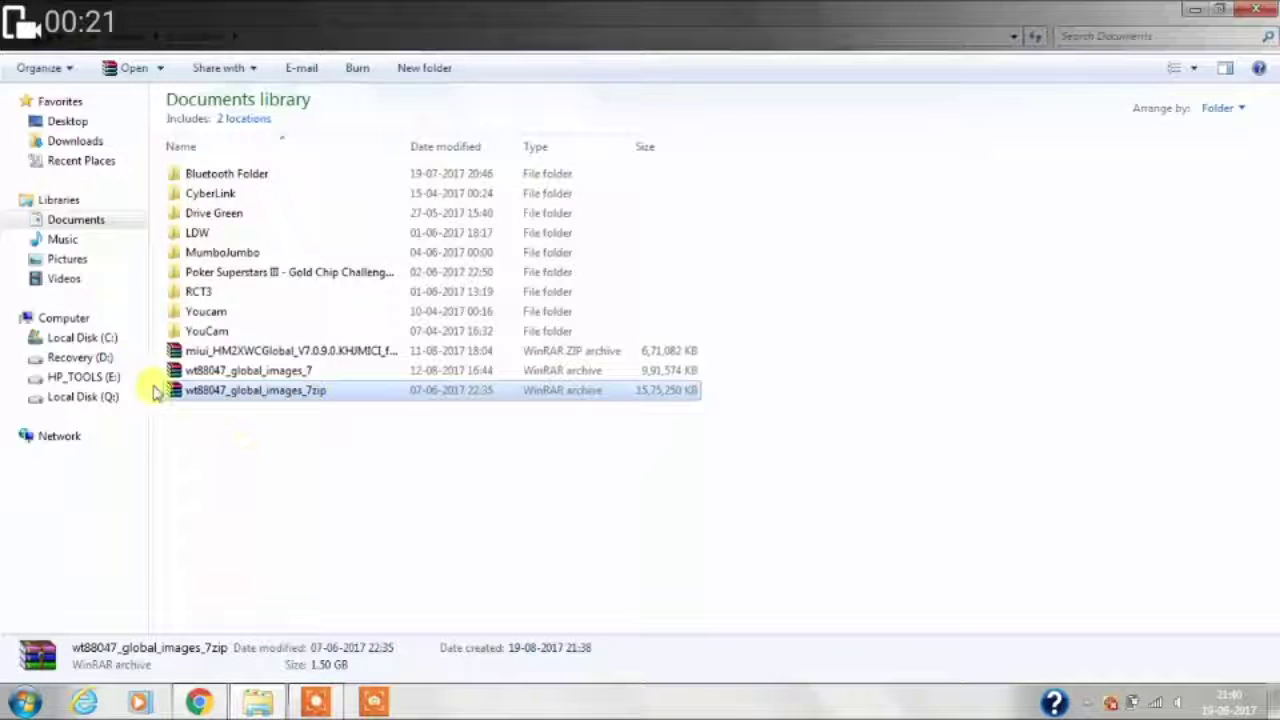
# Step: Extract the wt88047_global_images_7zip archive directly into the Documents folder
pyautogui.rightClick(304, 393)
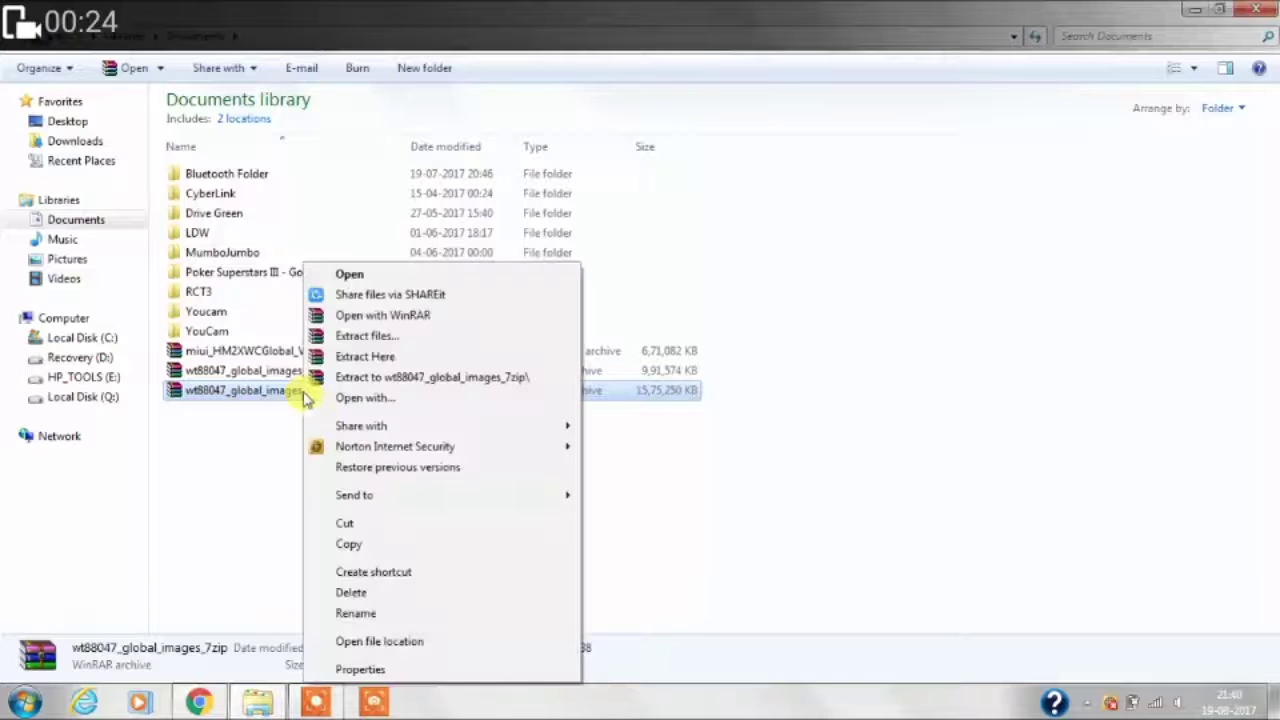
pyautogui.click(393, 360)
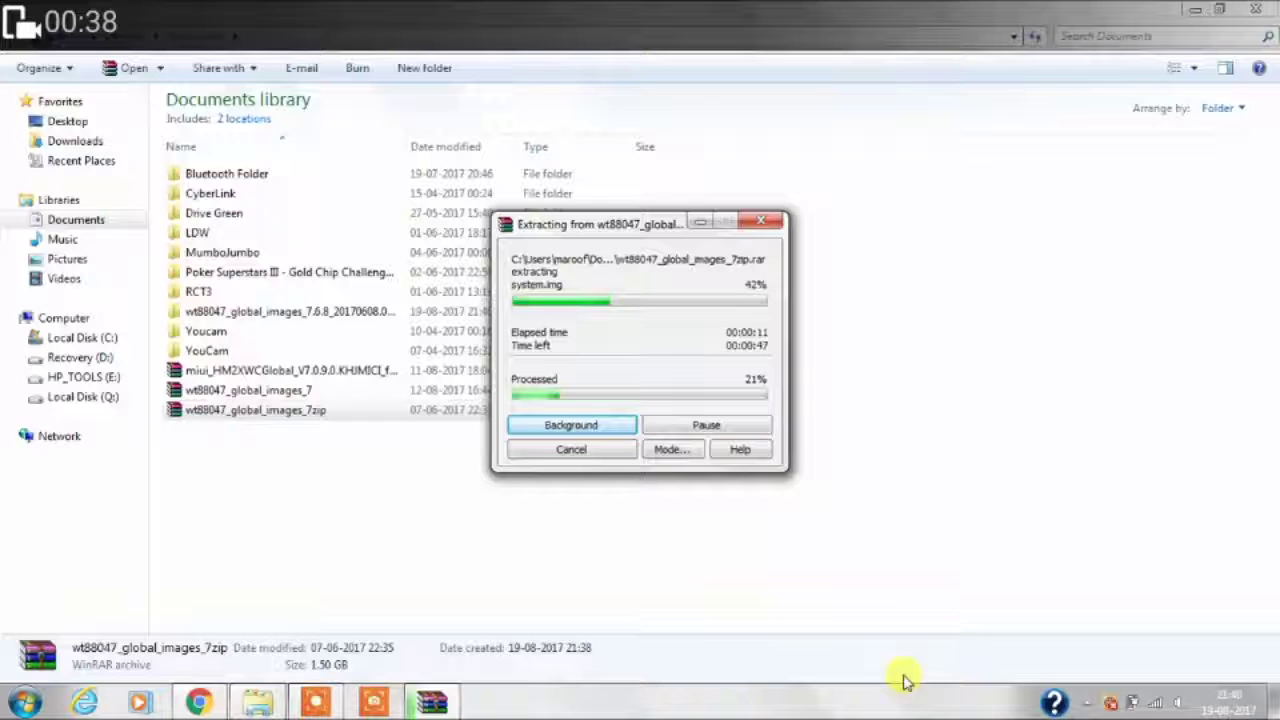
pyautogui.click(1090, 703)
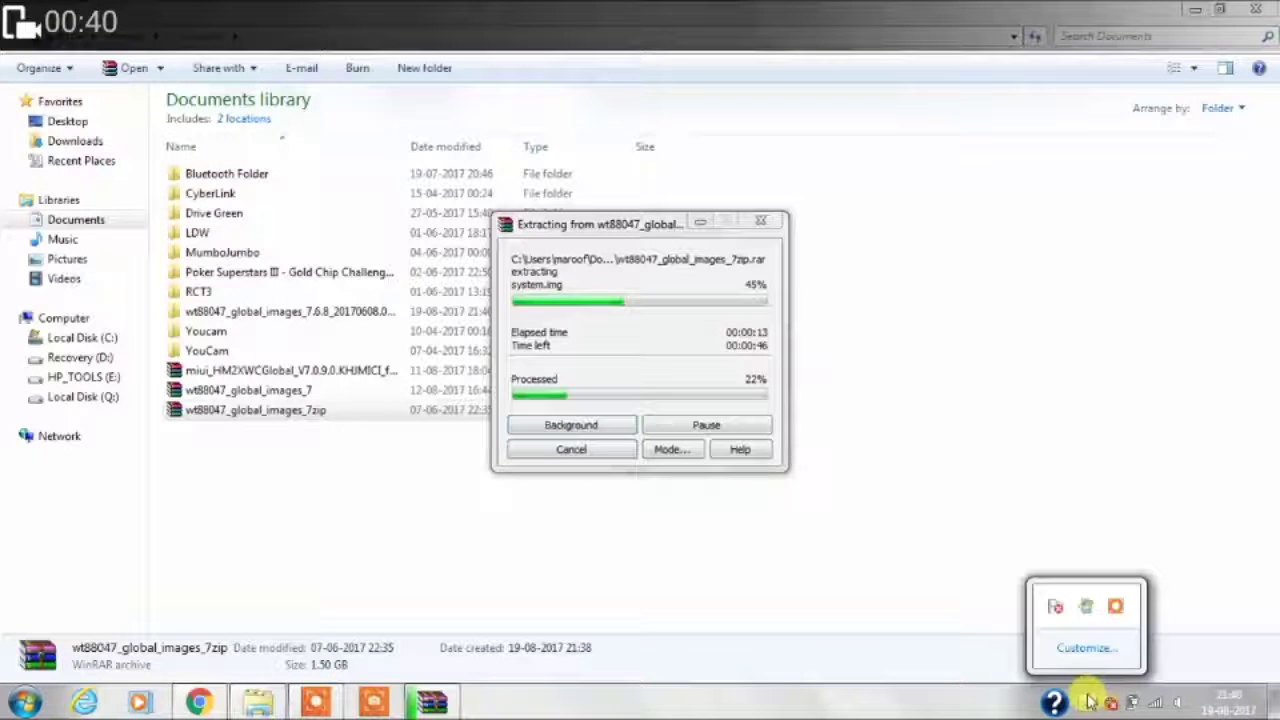
pyautogui.click(1120, 608)
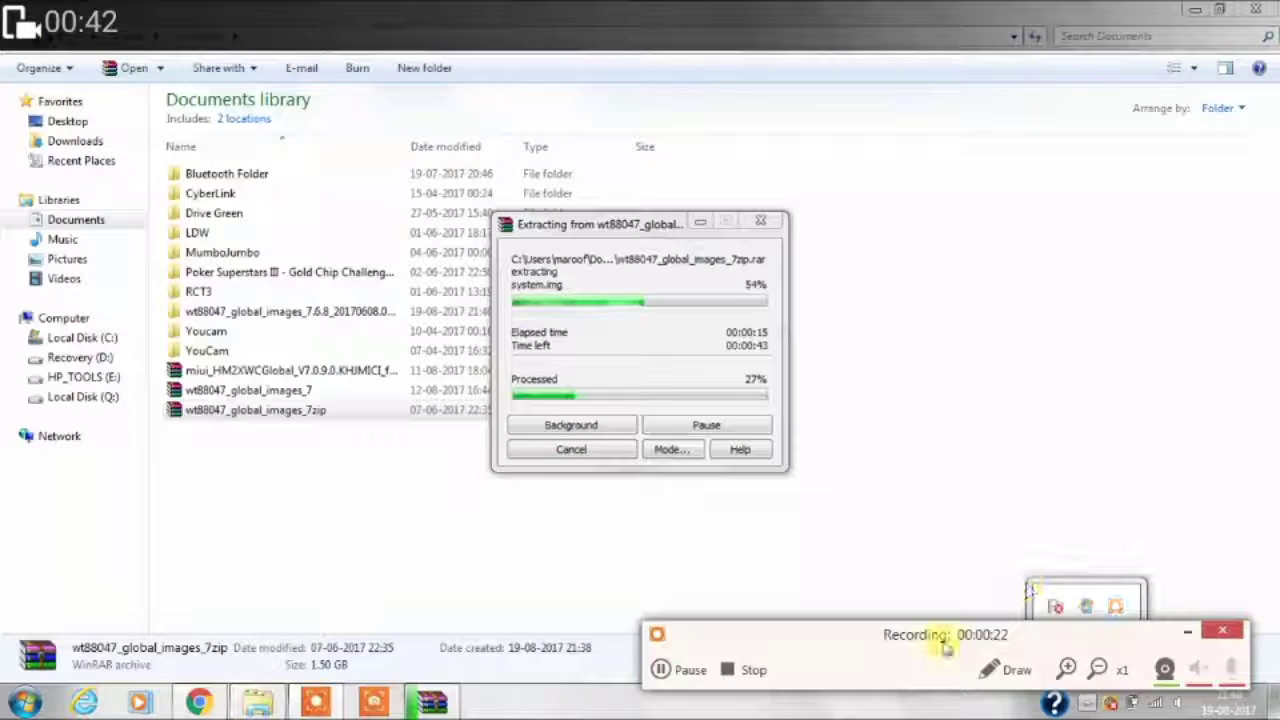
pyautogui.click(665, 673)
pyautogui.click(665, 673)
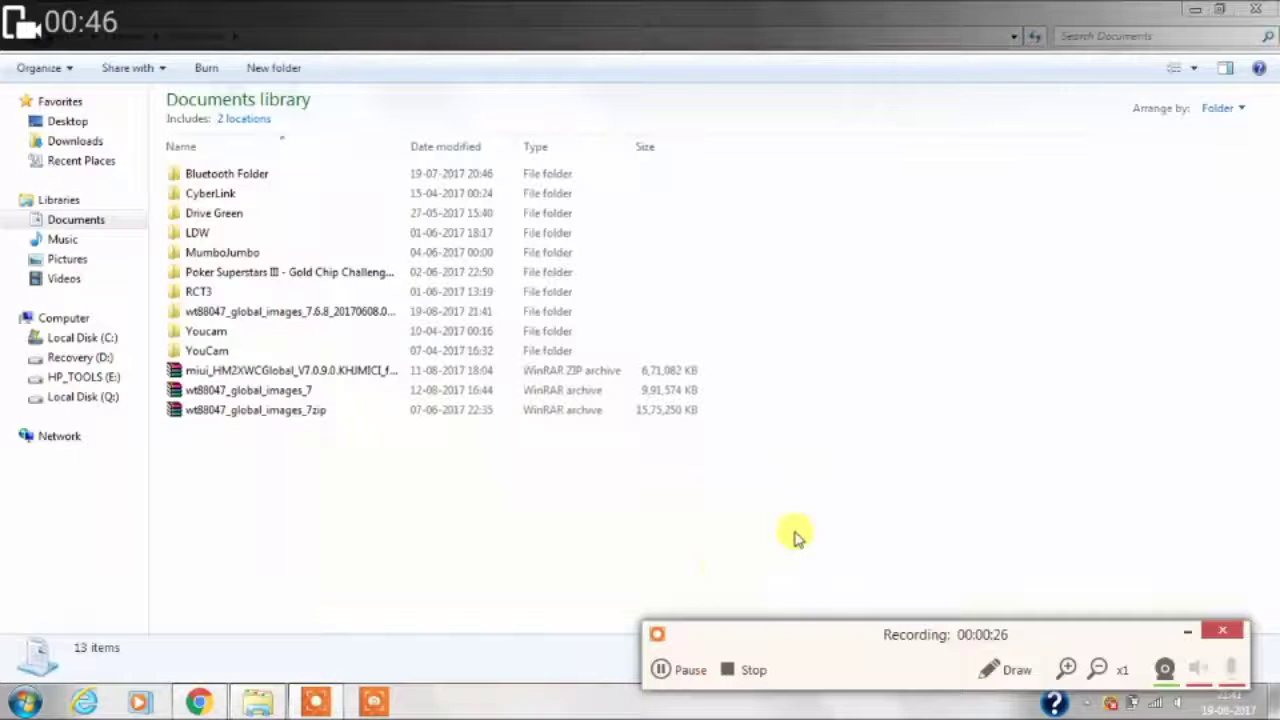
# Step: Check the properties of the extracted wt88047_global_images_7.6.8 ROM folder and return to the desktop
pyautogui.click(310, 316)
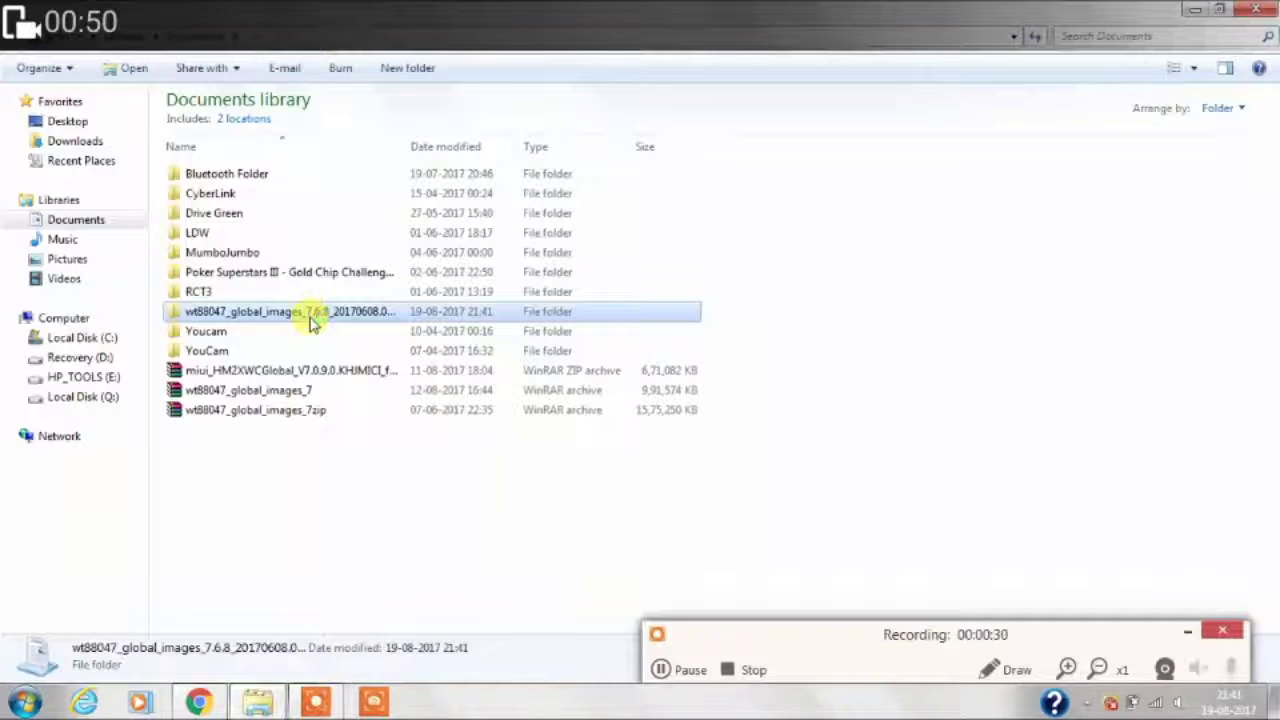
pyautogui.rightClick(310, 318)
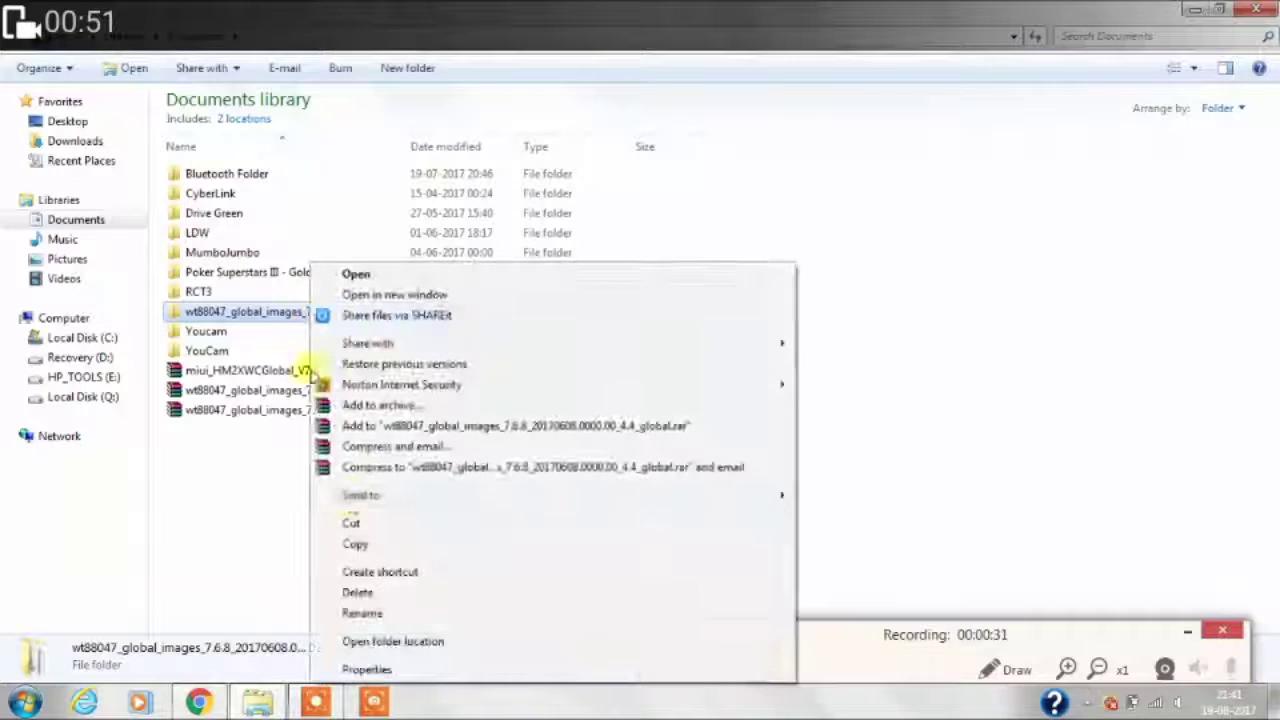
pyautogui.click(368, 669)
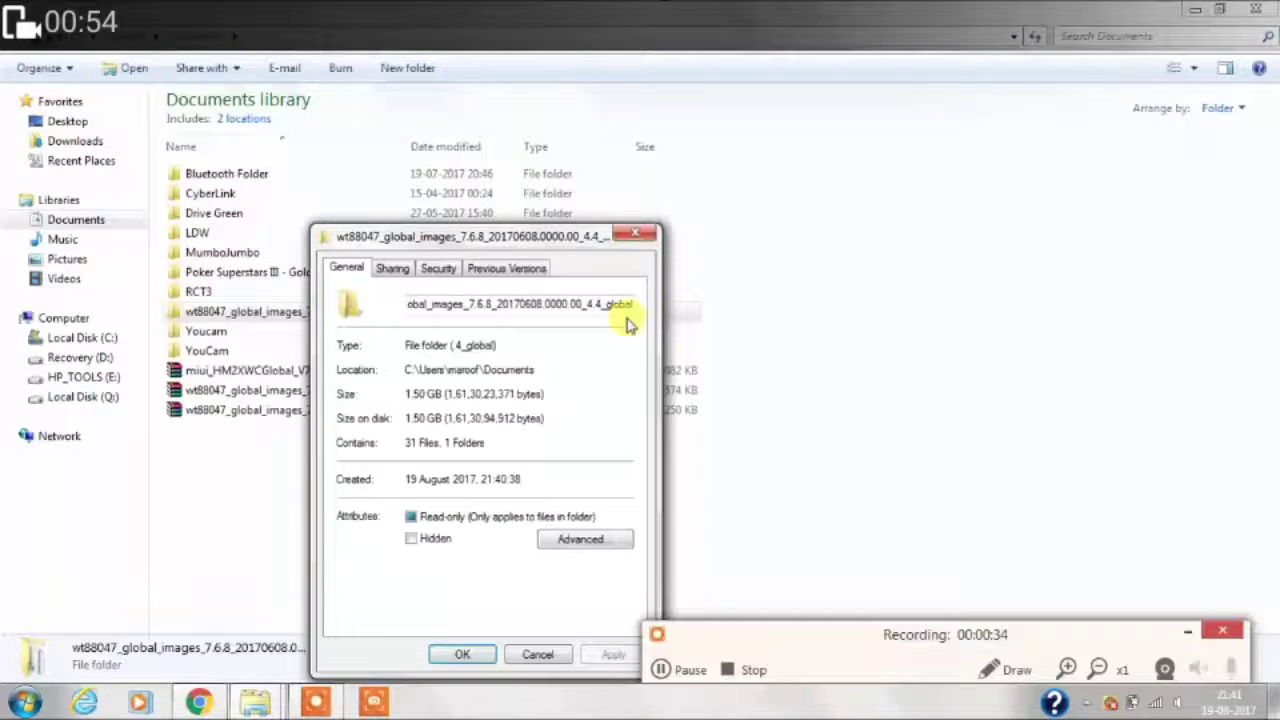
pyautogui.click(645, 234)
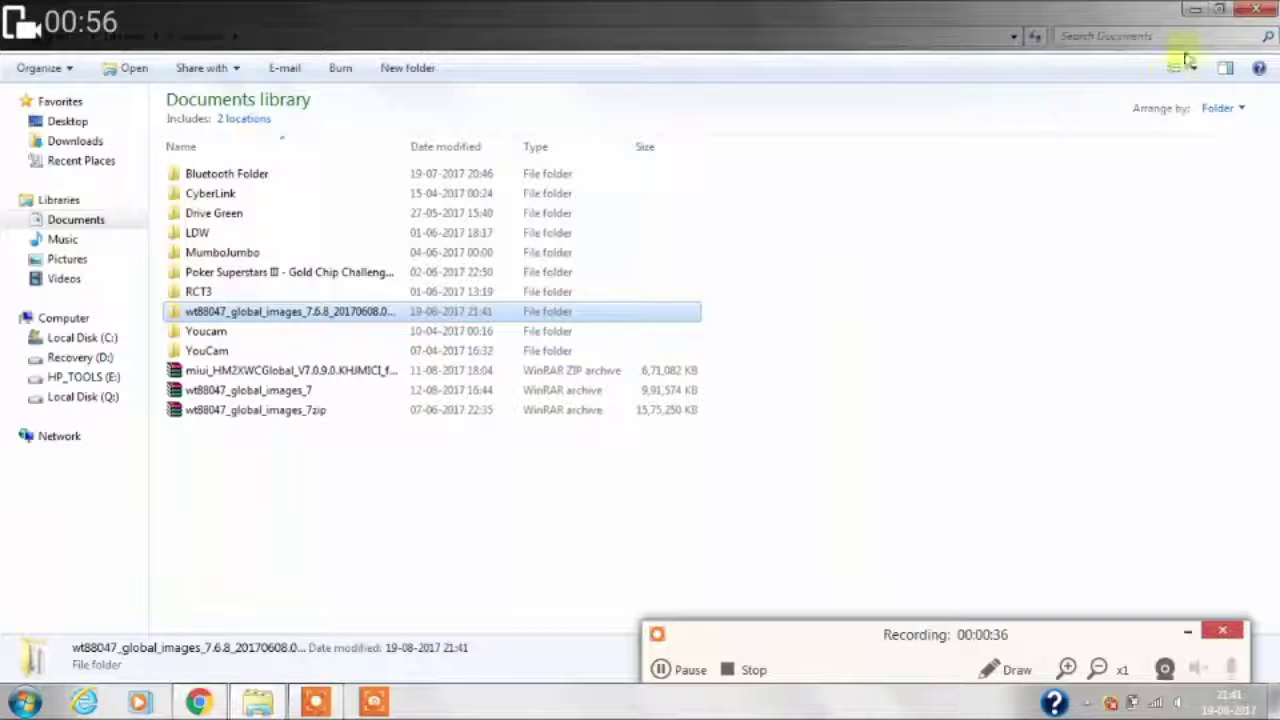
pyautogui.click(1218, 10)
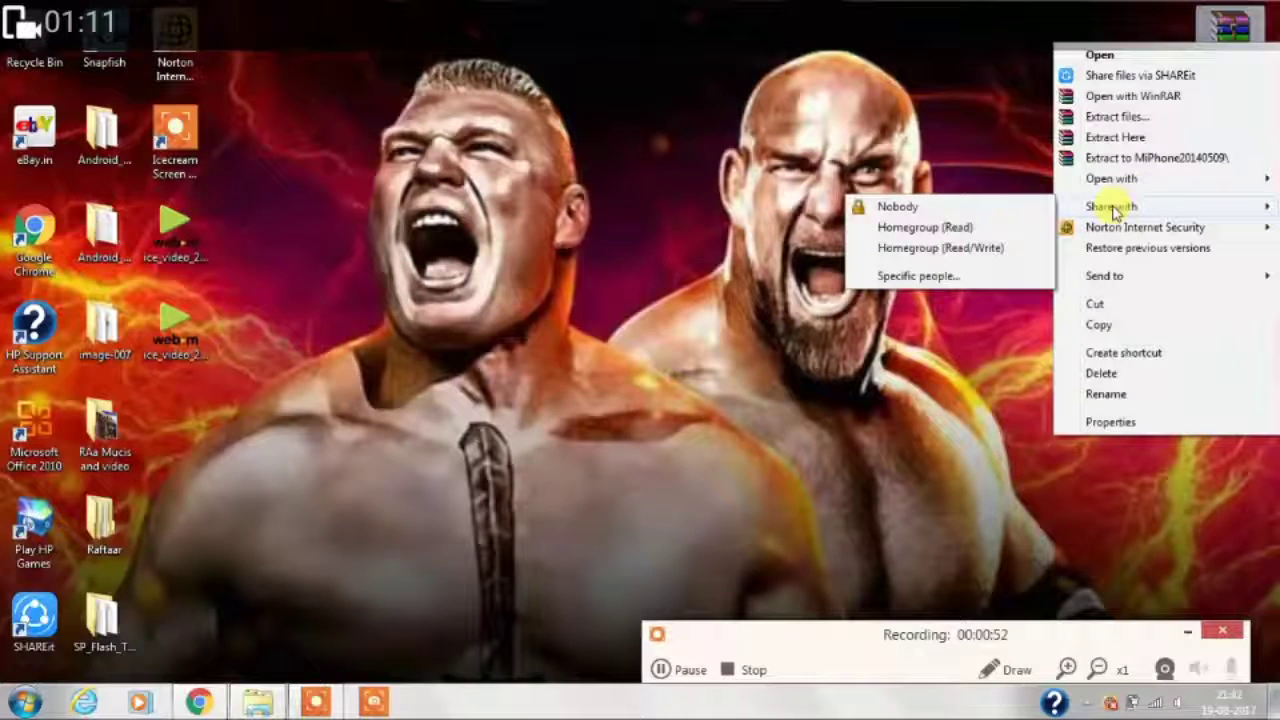
# Step: Launch the extracted MiPhone20140509 installer from the desktop
pyautogui.click(862, 488)
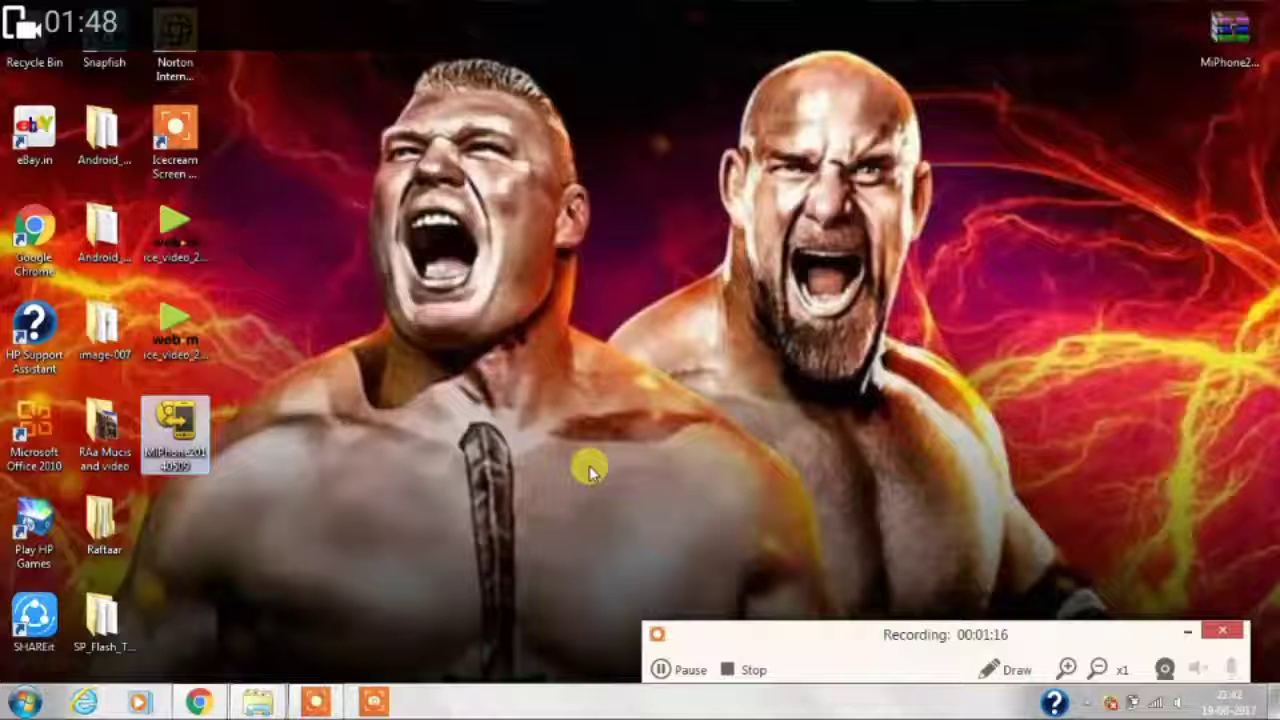
pyautogui.click(590, 470)
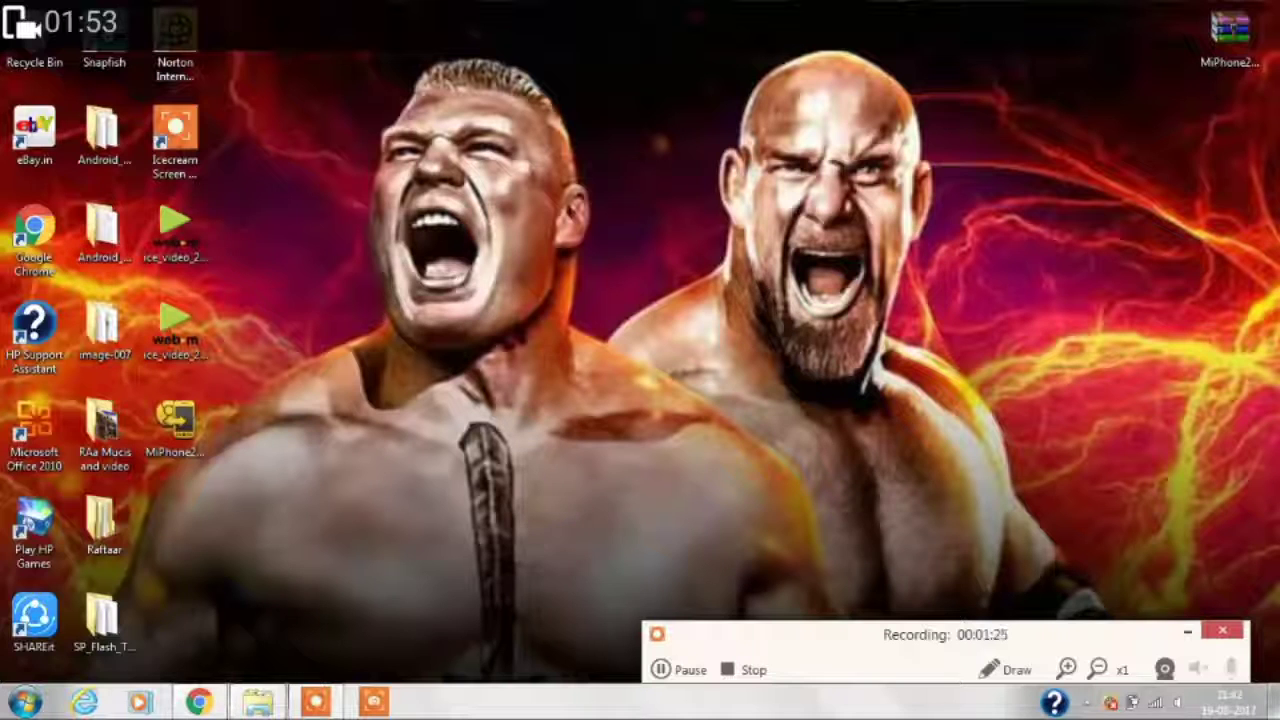
pyautogui.press('Right')
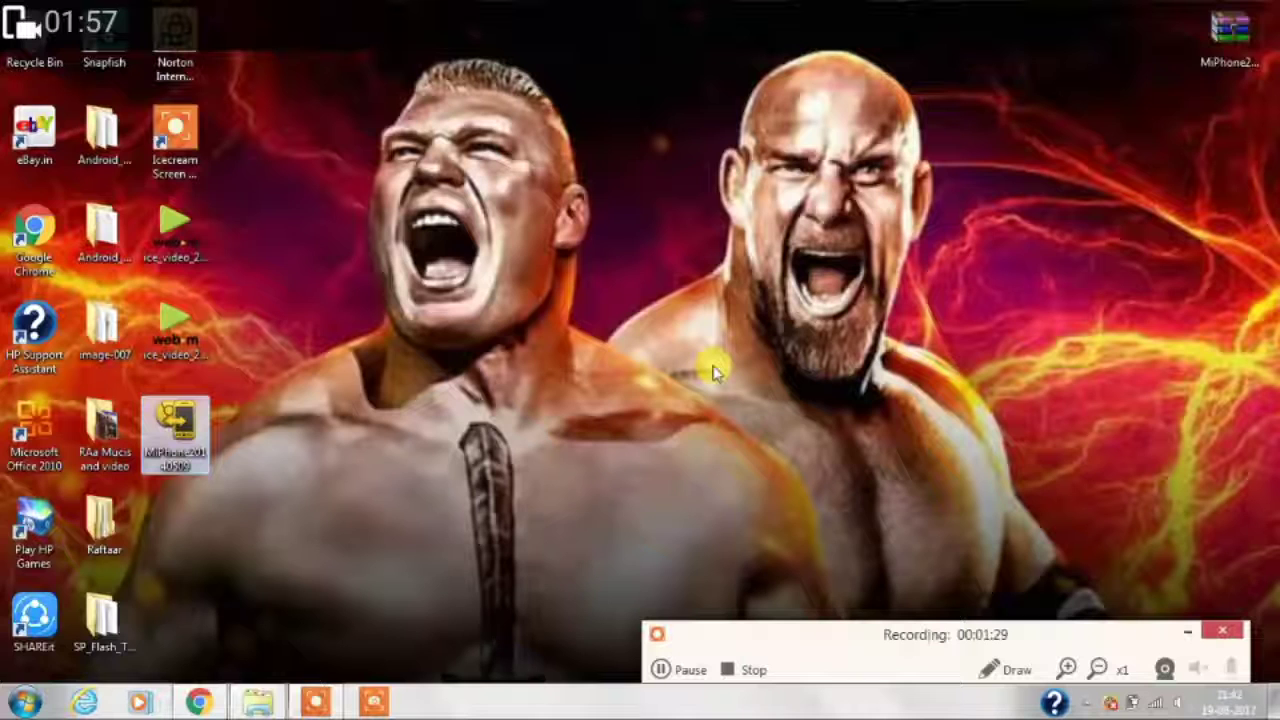
pyautogui.click(986, 418)
pyautogui.click(1076, 384)
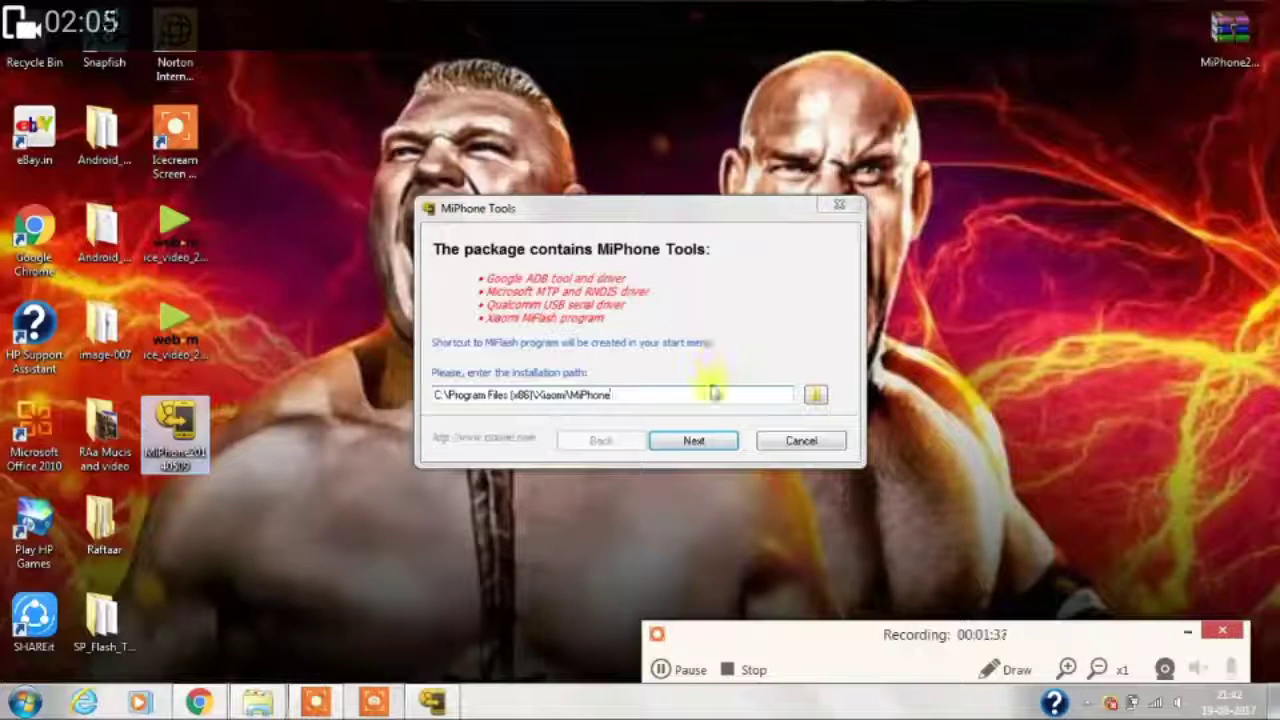
# Step: Install MiPhone Tools in C:\Program Files (x86)\Xiaomi\MiPhone, finish the setup and refresh the desktop
pyautogui.click(690, 440)
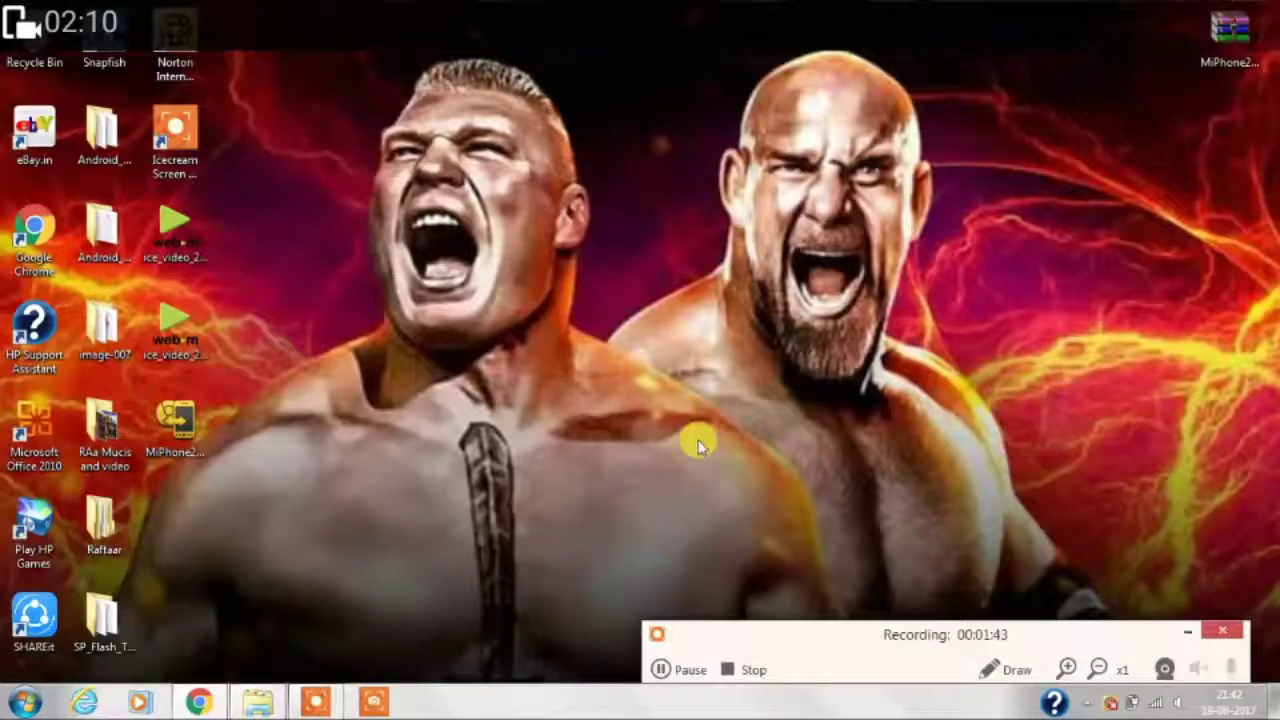
pyautogui.doubleClick(1030, 440)
pyautogui.doubleClick(1048, 430)
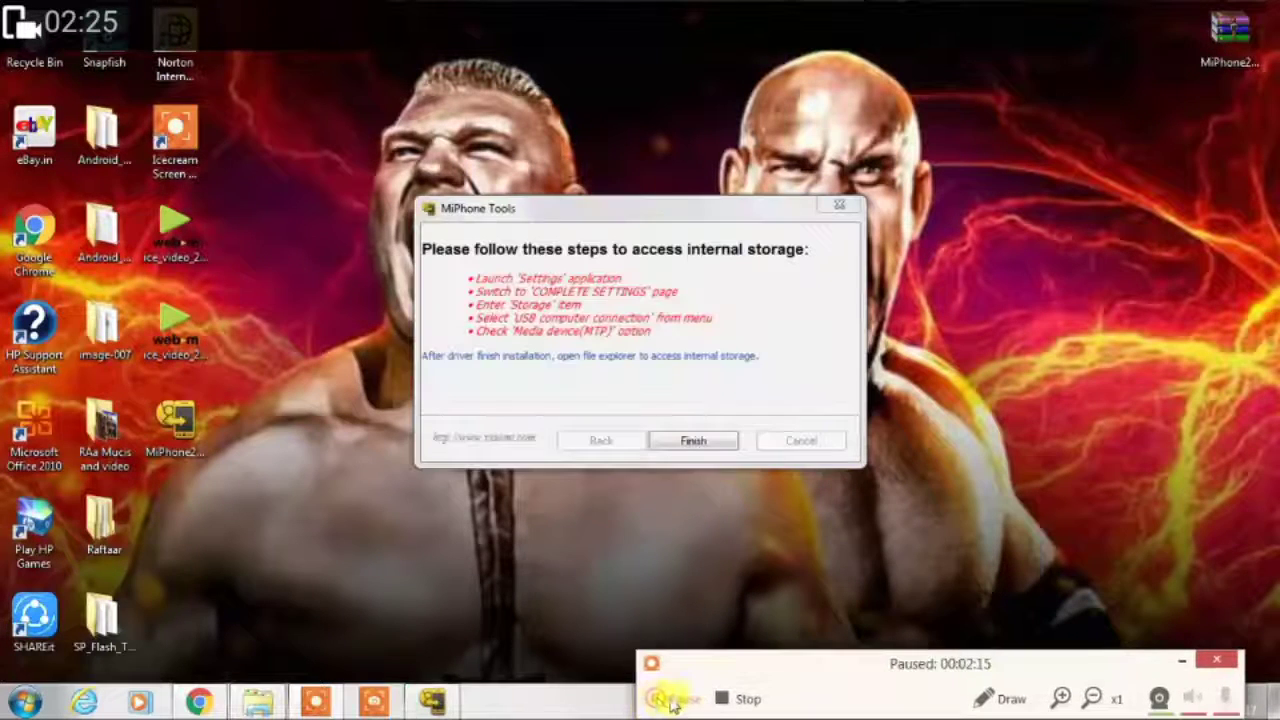
pyautogui.click(672, 702)
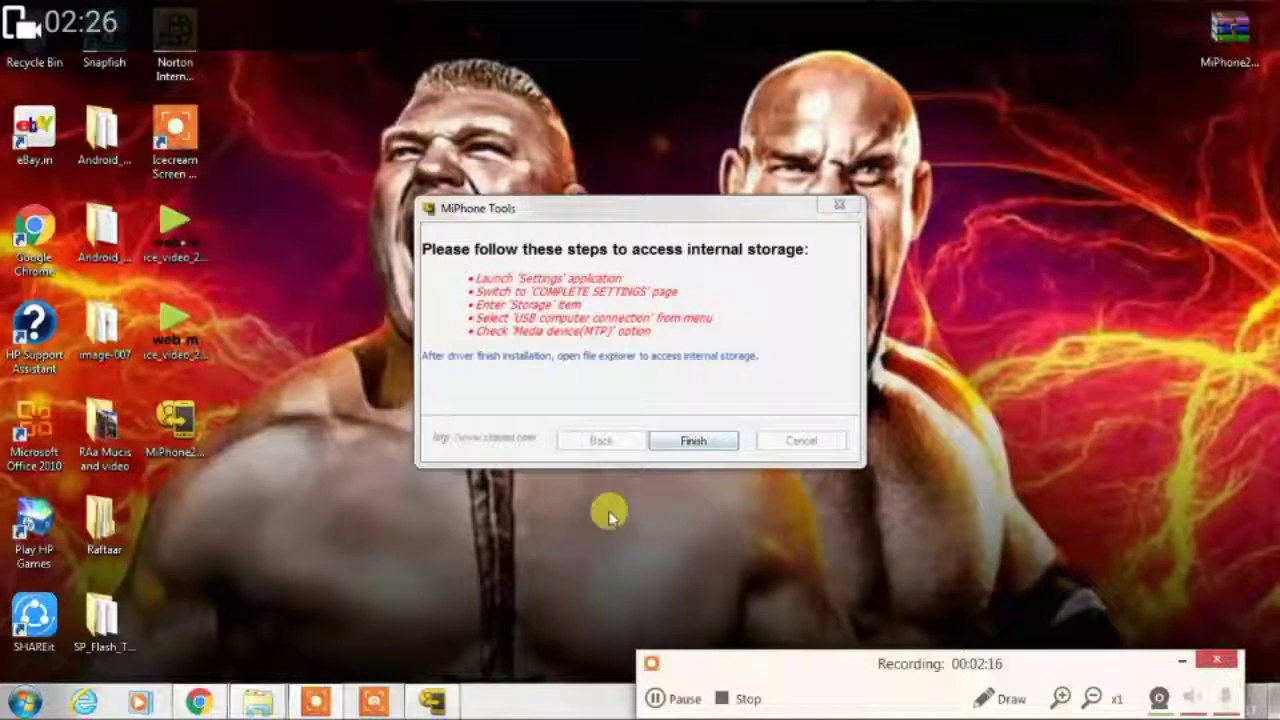
pyautogui.click(694, 441)
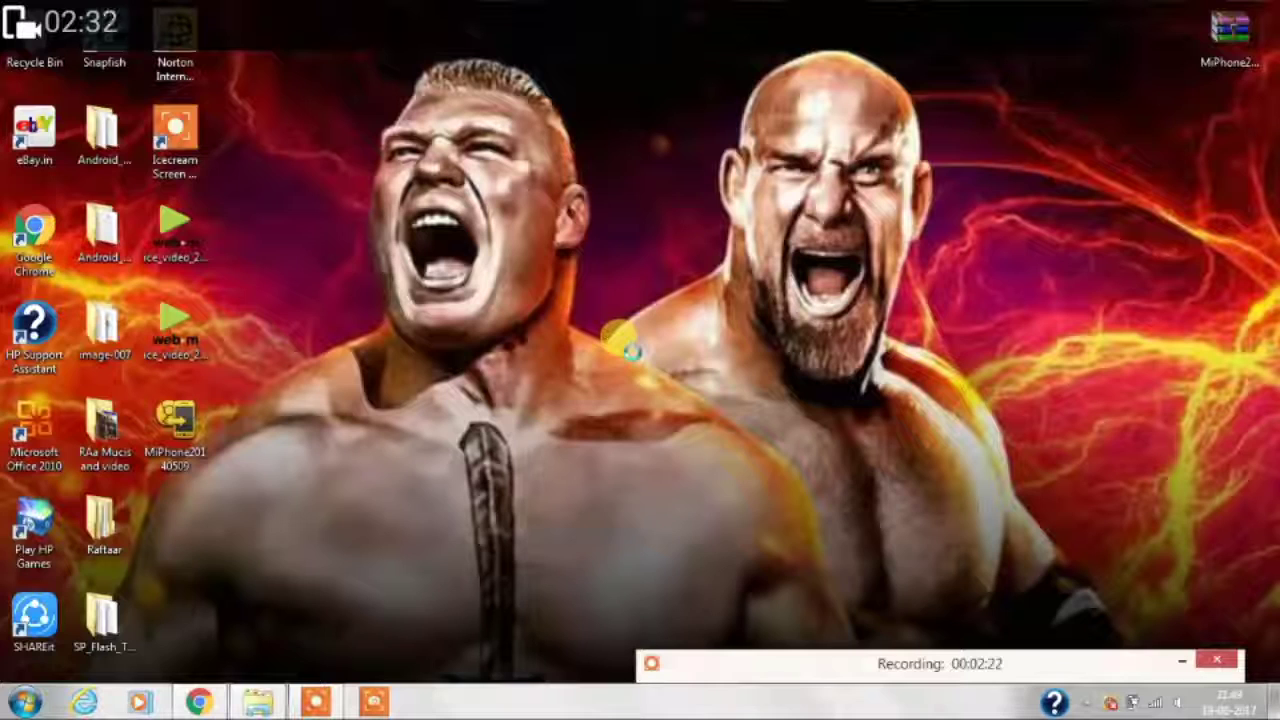
pyautogui.rightClick(632, 350)
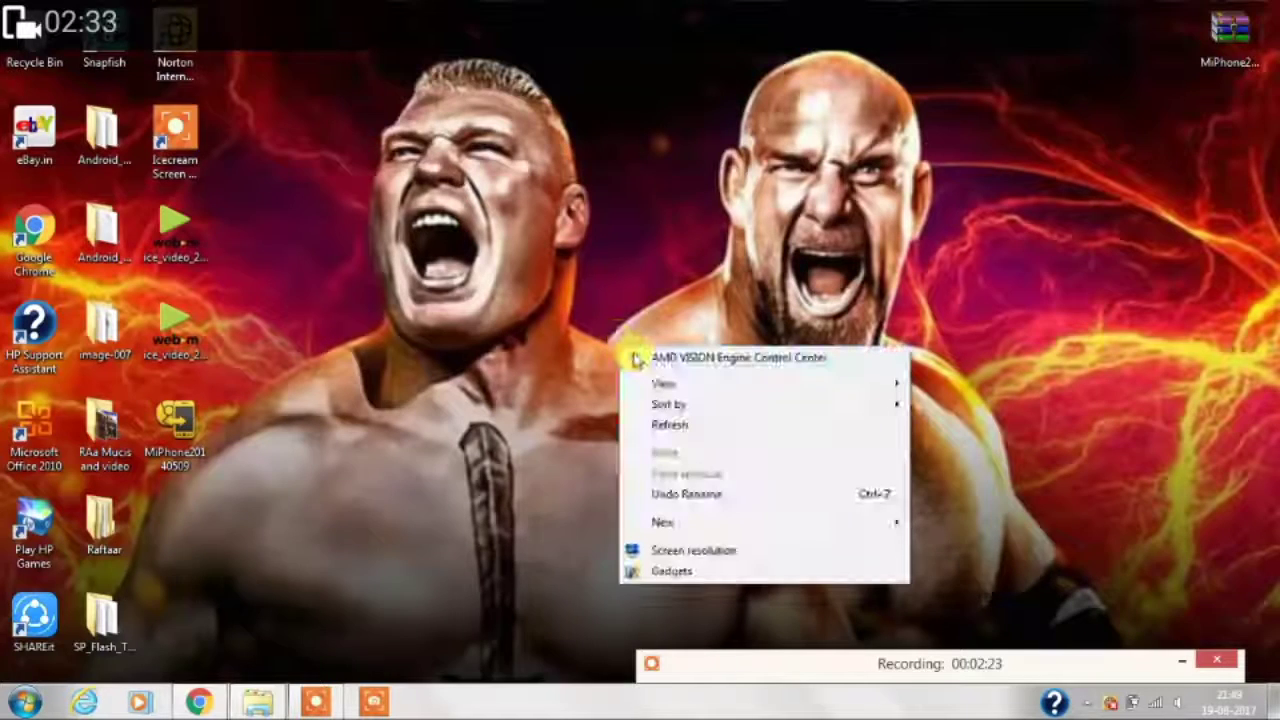
pyautogui.click(660, 428)
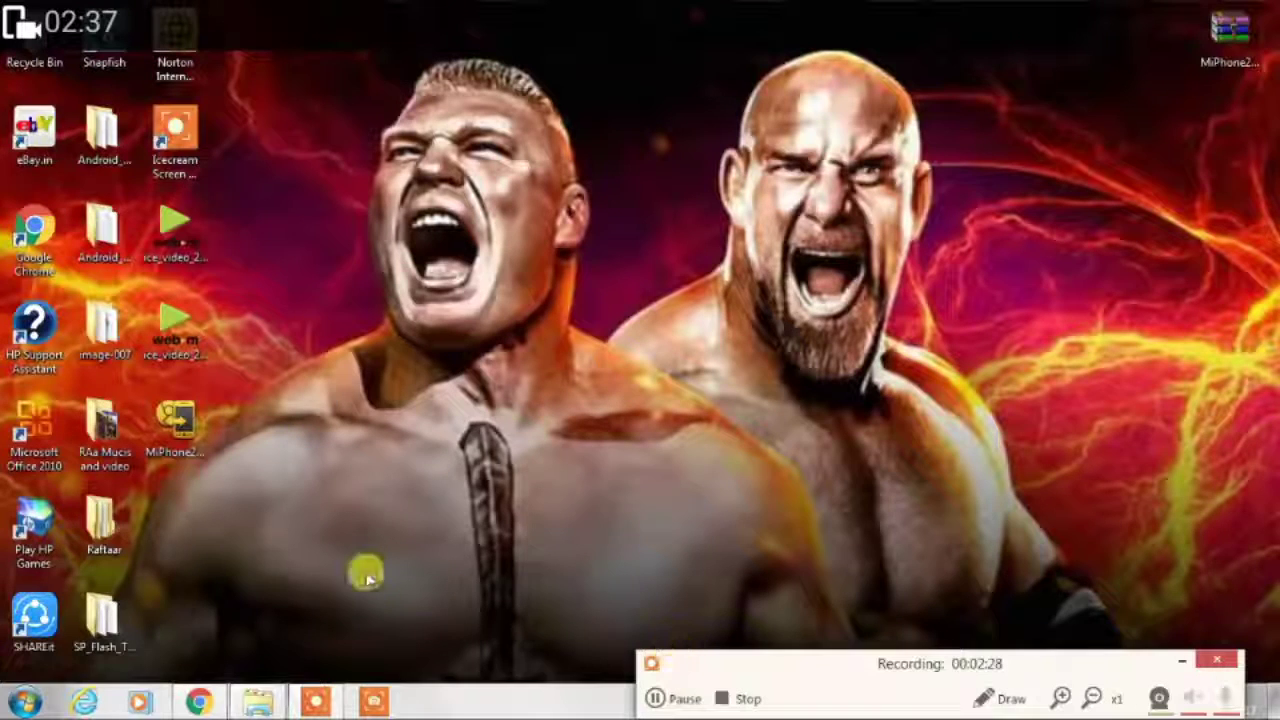
# Step: Search the installed programs for "mi" and launch MiFlash
pyautogui.click(24, 701)
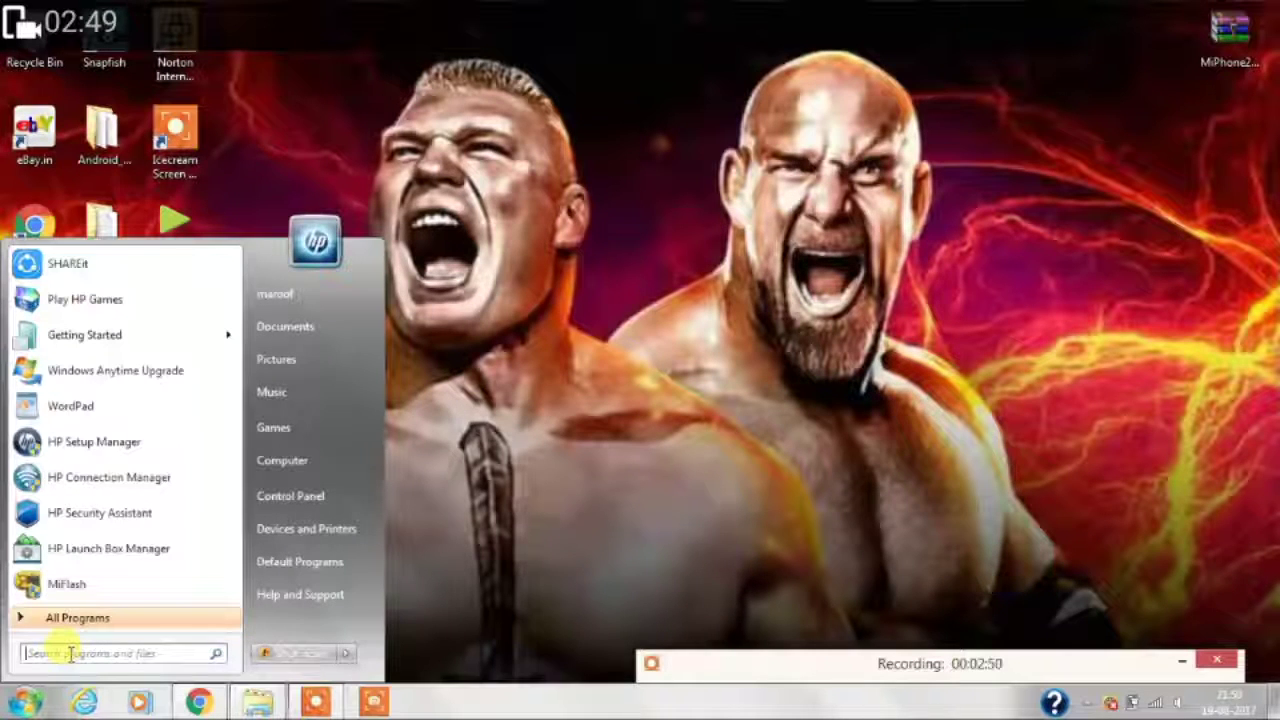
pyautogui.write('mi')
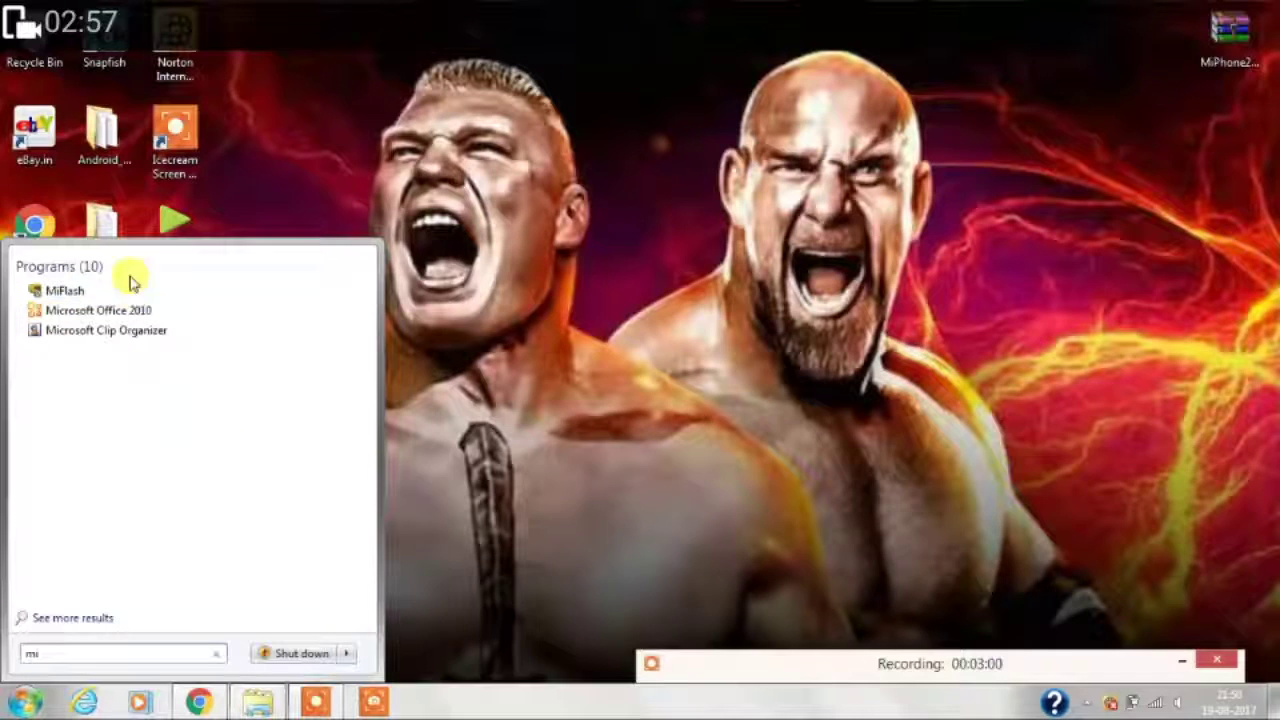
pyautogui.click(65, 291)
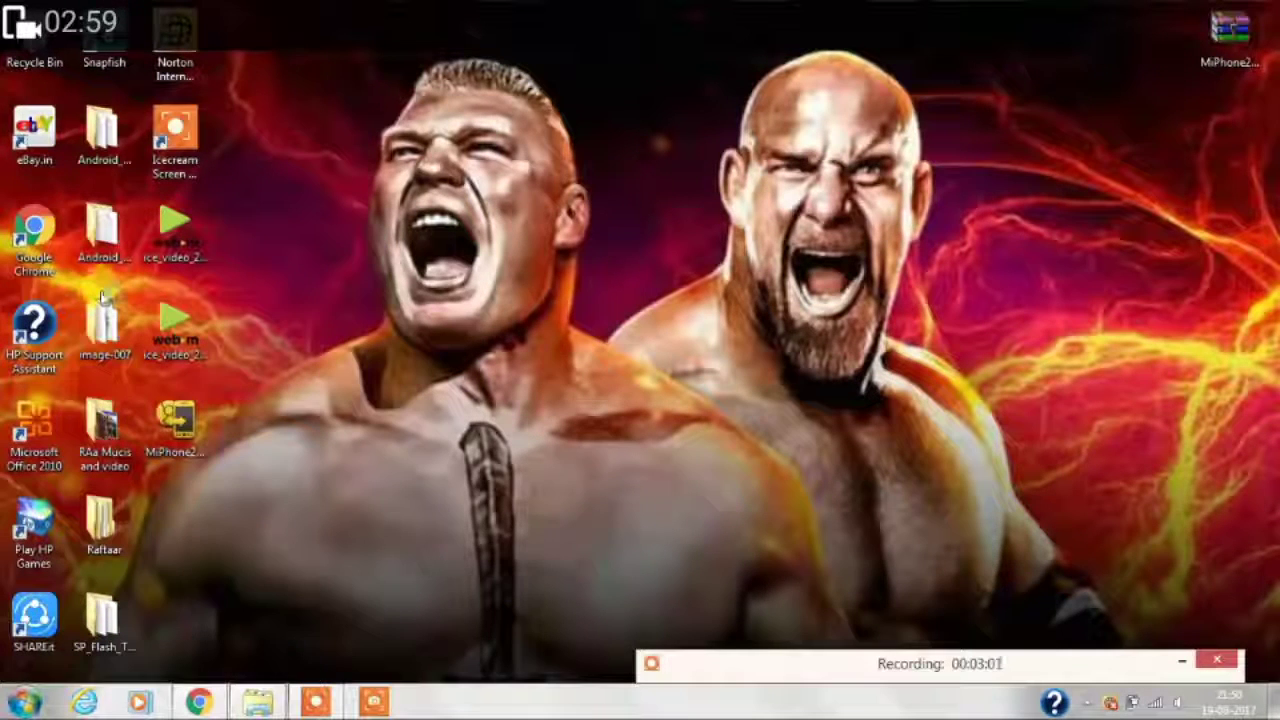
pyautogui.click(1042, 394)
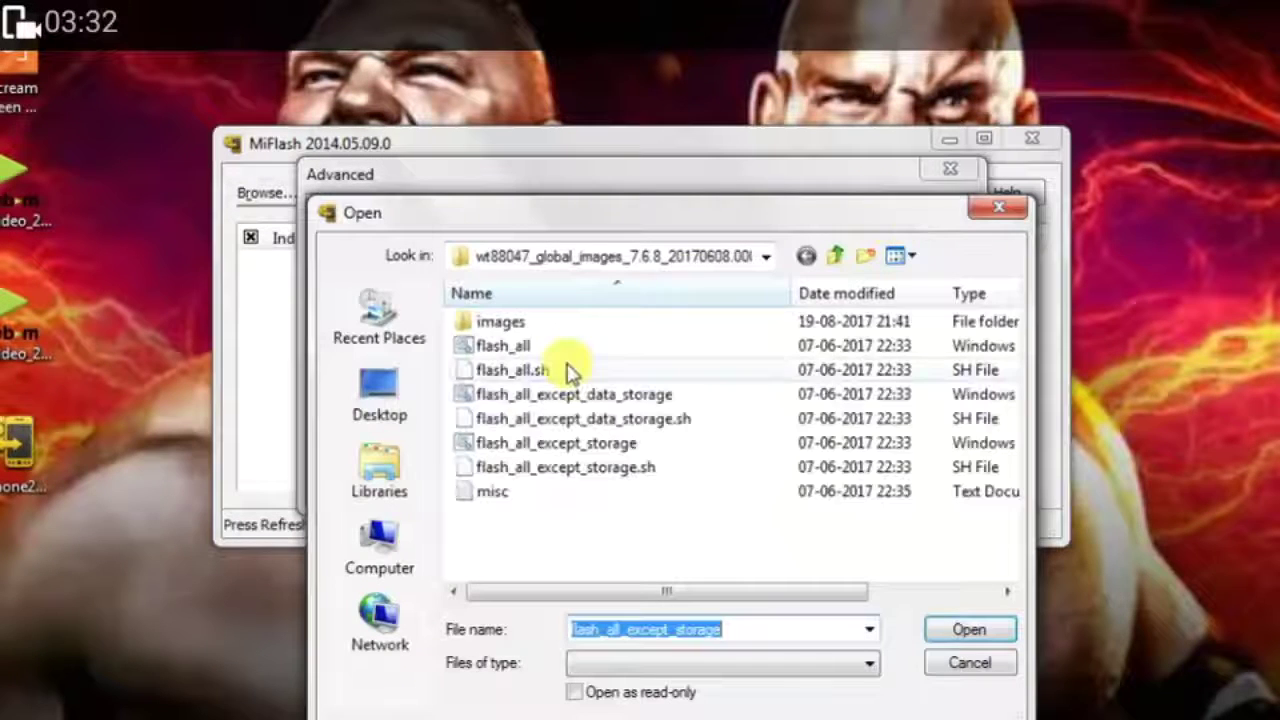
# Step: Set flash_all from the wt88047_global_images_7.6.8 folder as the FastBoot script in the advanced settings and accept them
pyautogui.click(500, 348)
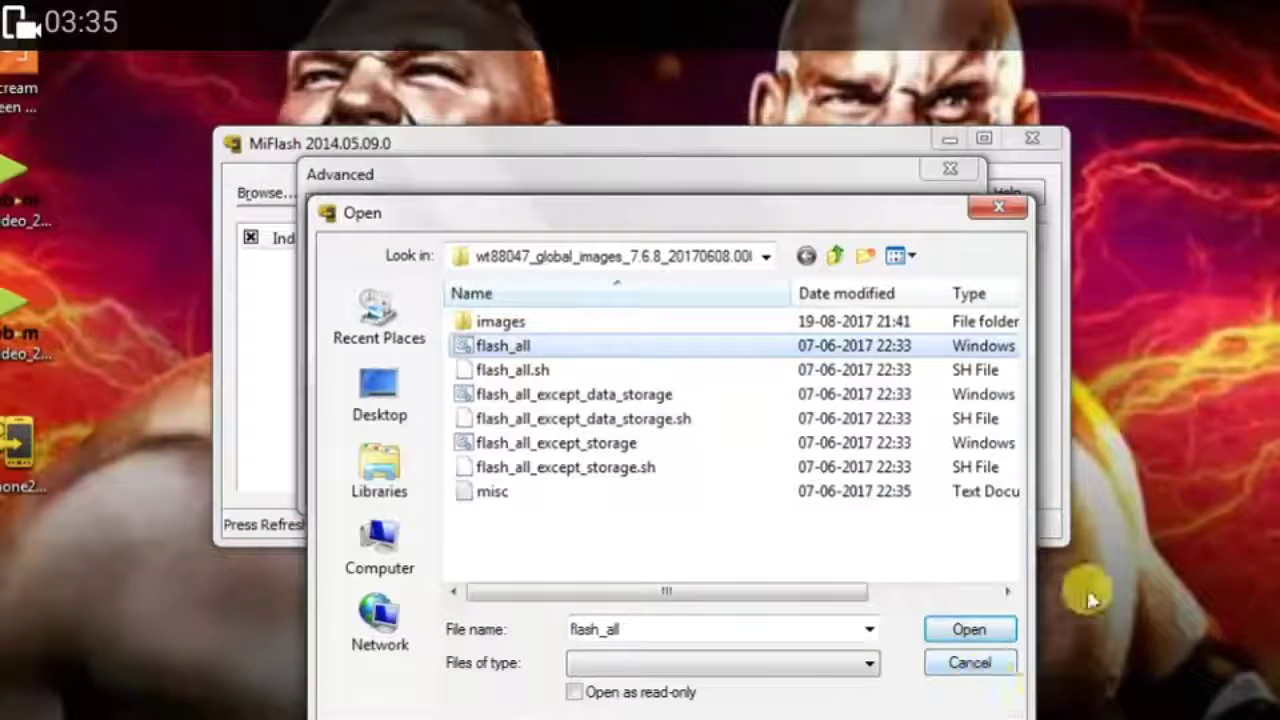
pyautogui.click(958, 632)
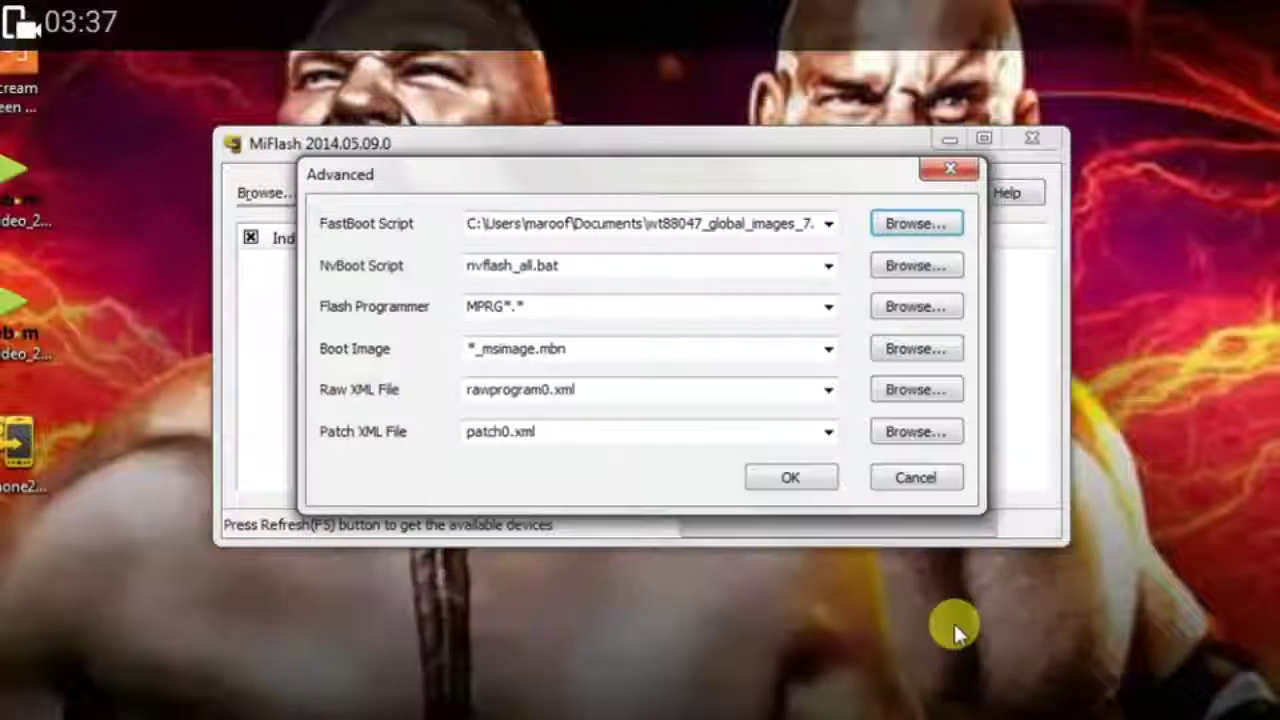
pyautogui.click(790, 481)
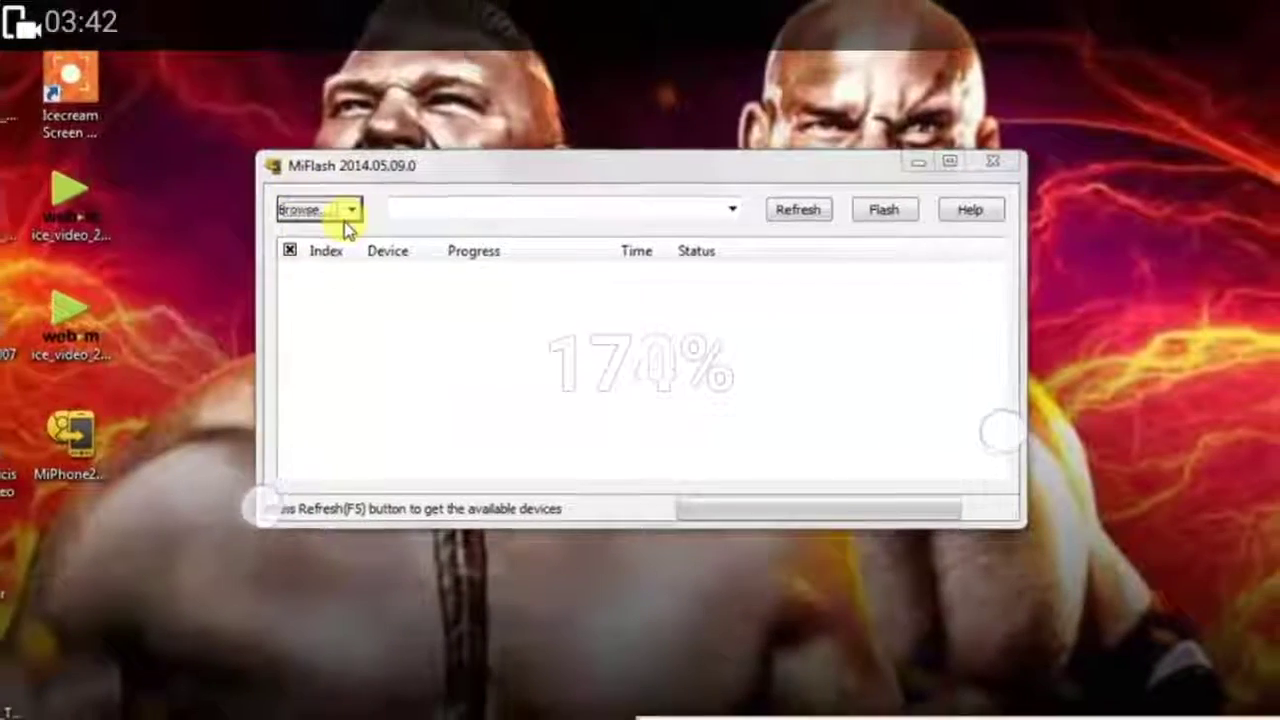
# Step: Choose the wt88047_global_images_7.6.8 folder in My Documents as the phone image folder
pyautogui.click(344, 218)
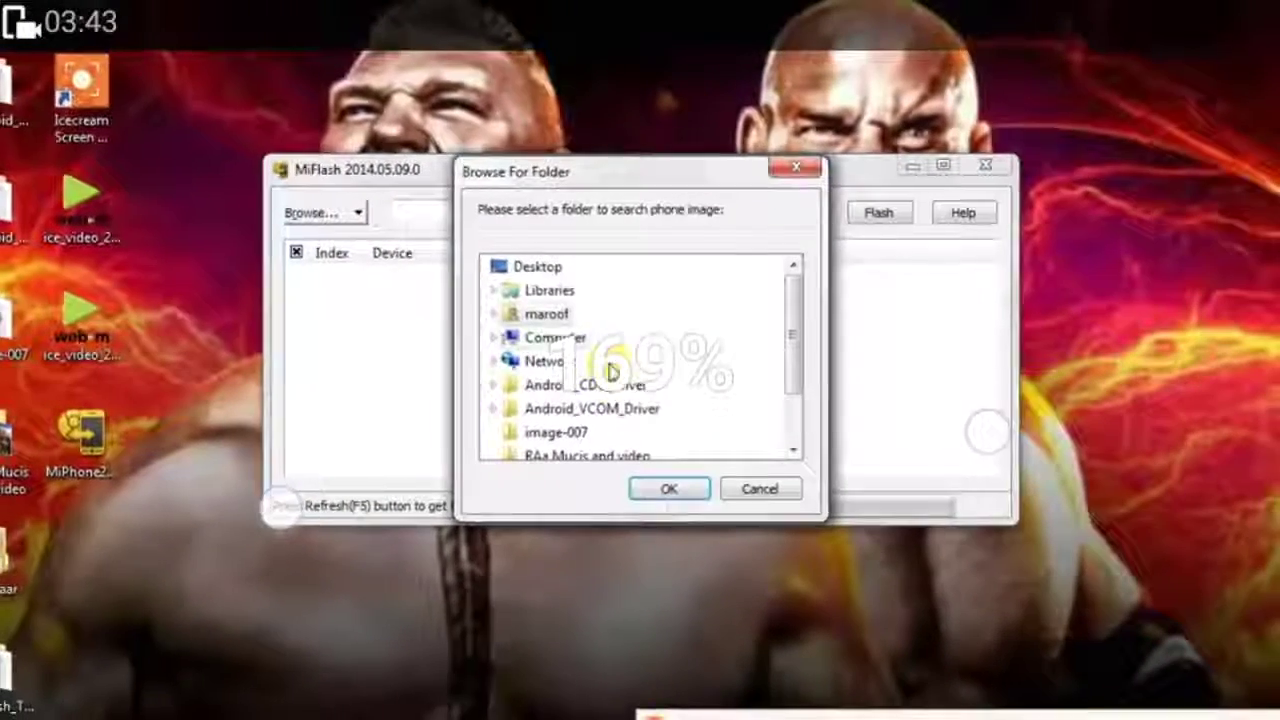
pyautogui.click(552, 294)
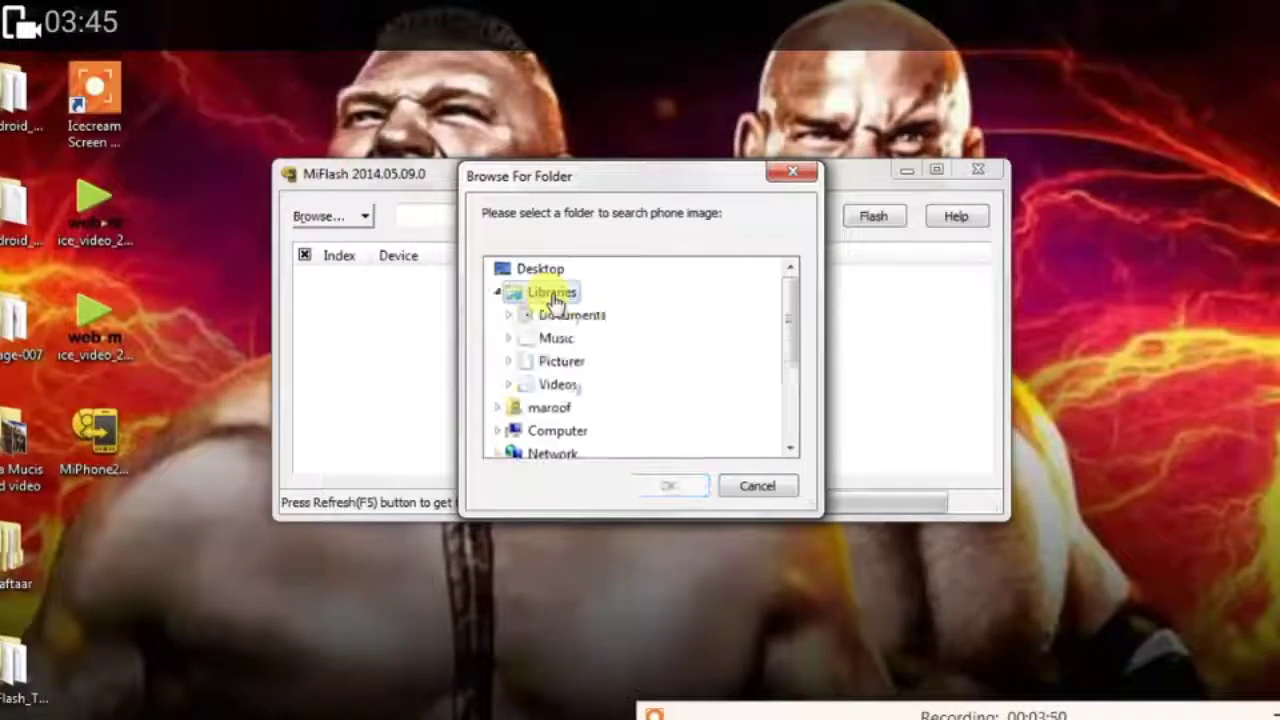
pyautogui.click(585, 318)
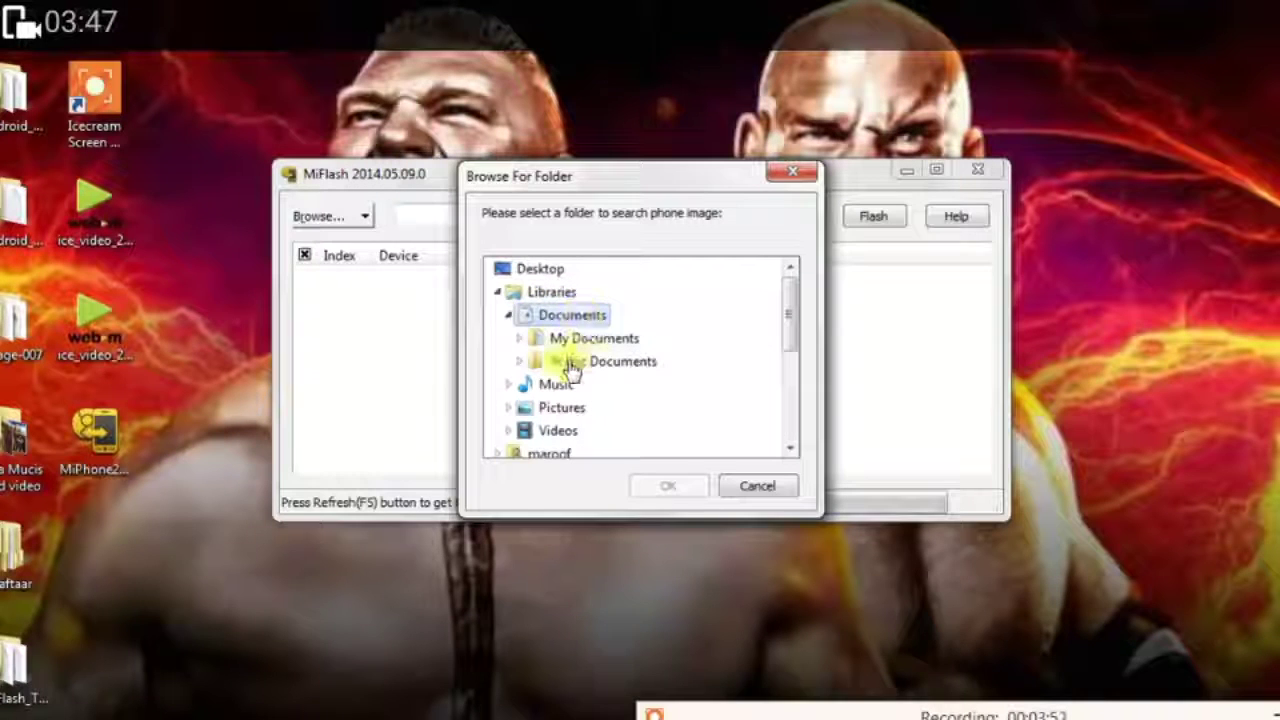
pyautogui.click(600, 340)
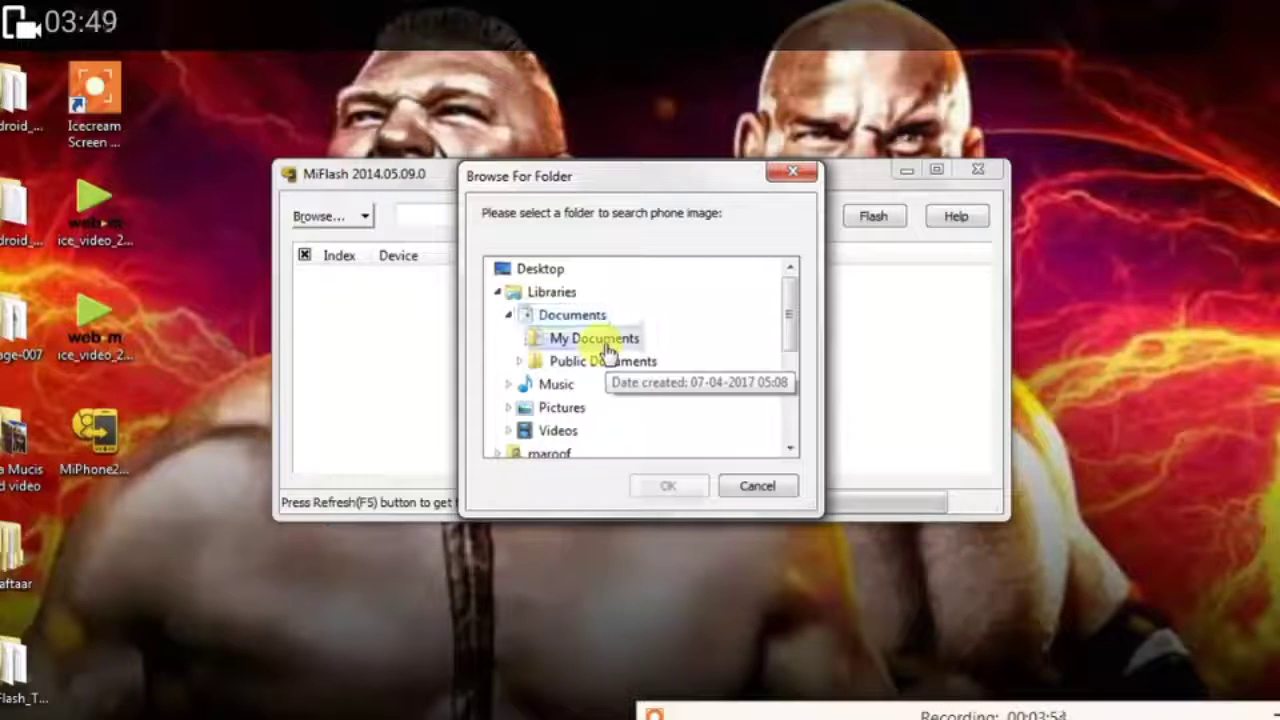
pyautogui.moveTo(792, 305); pyautogui.dragTo(740, 350)
pyautogui.click(738, 342)
pyautogui.click(666, 486)
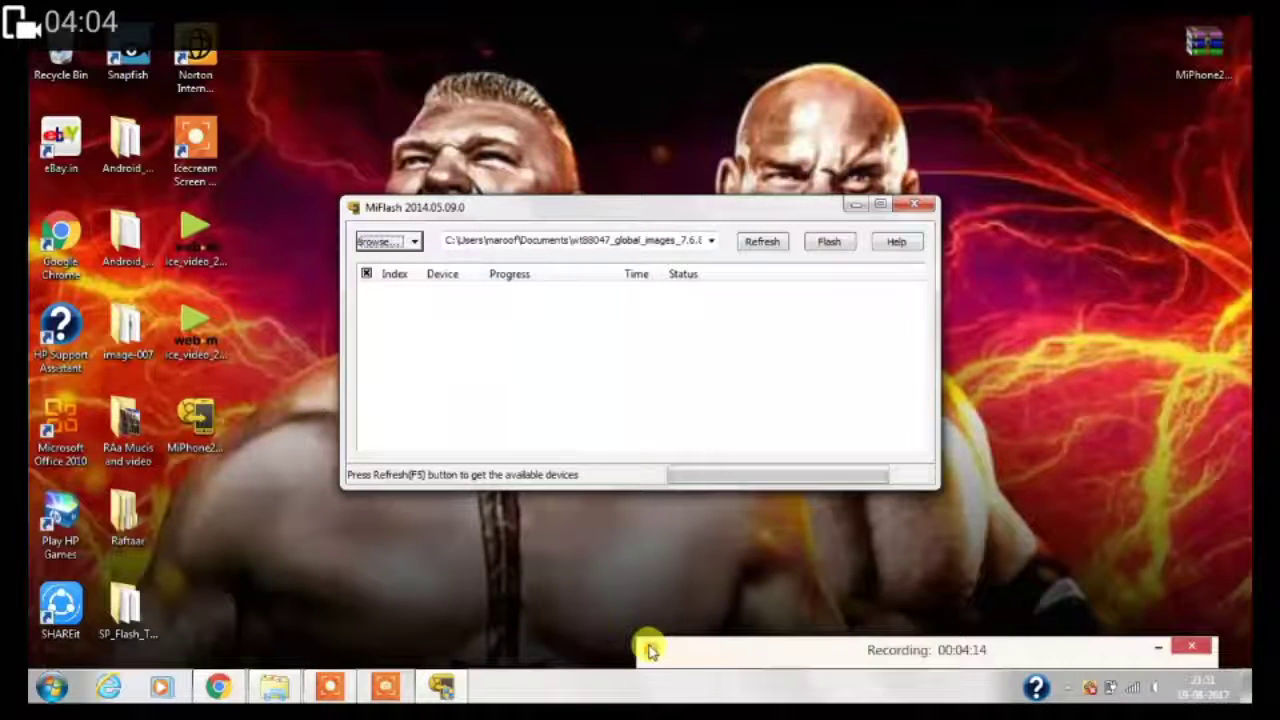
# Step: Refresh the list of available devices to detect the connected phone, and close MiFlash
pyautogui.click(760, 241)
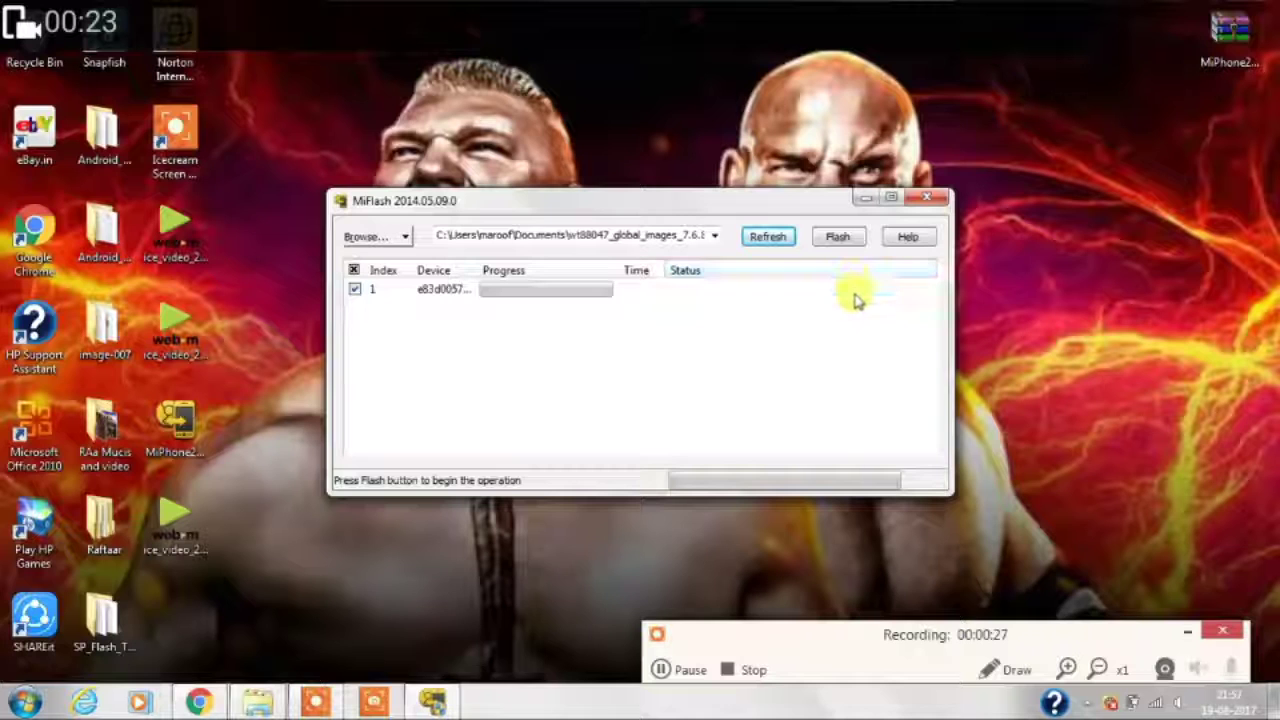
pyautogui.click(925, 202)
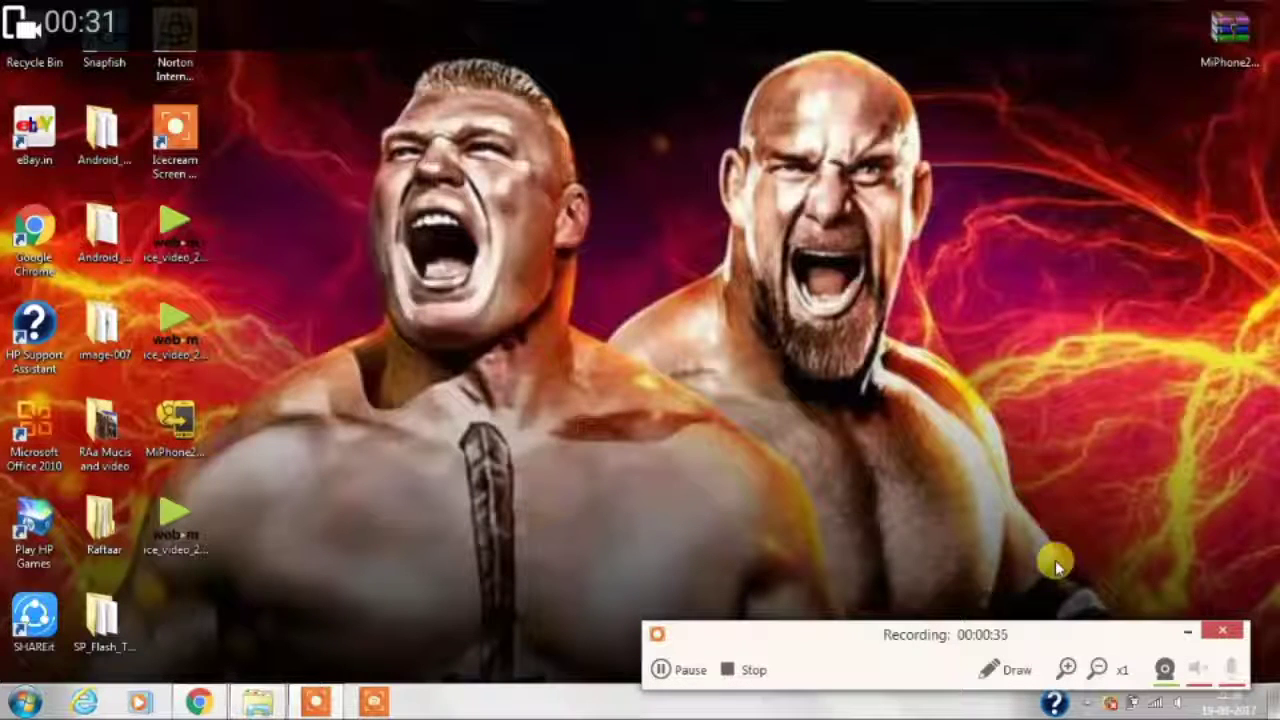